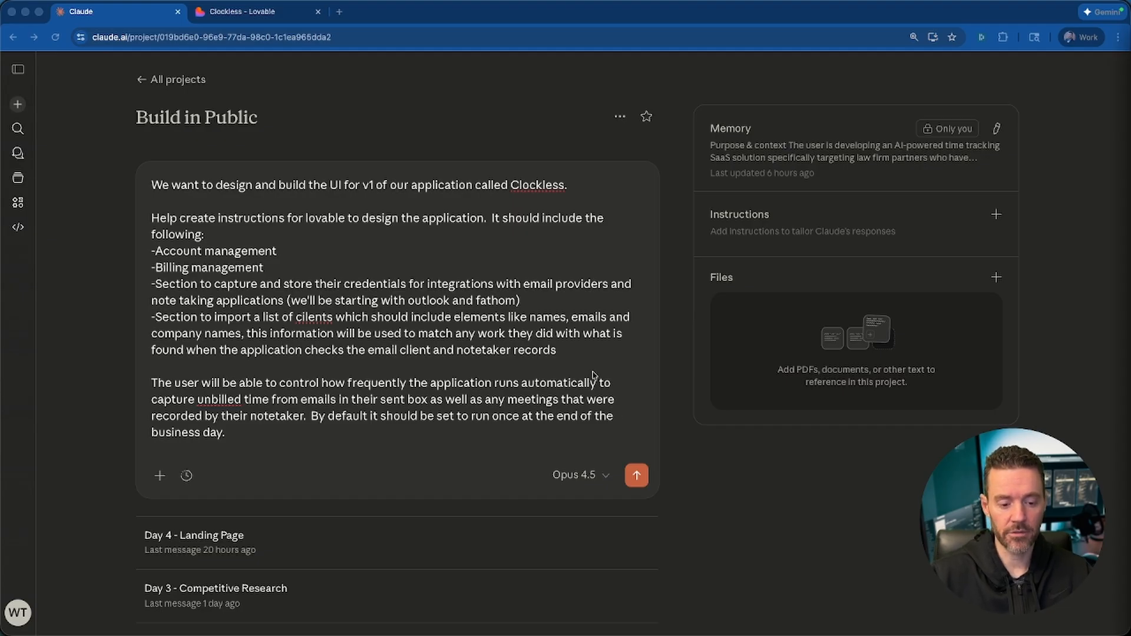
# Check the drafted prompt requesting Lovable design instructions for the Clockless v1 UI and submit it in the Build in Public project.
pyautogui.scroll(-1, 594, 377)
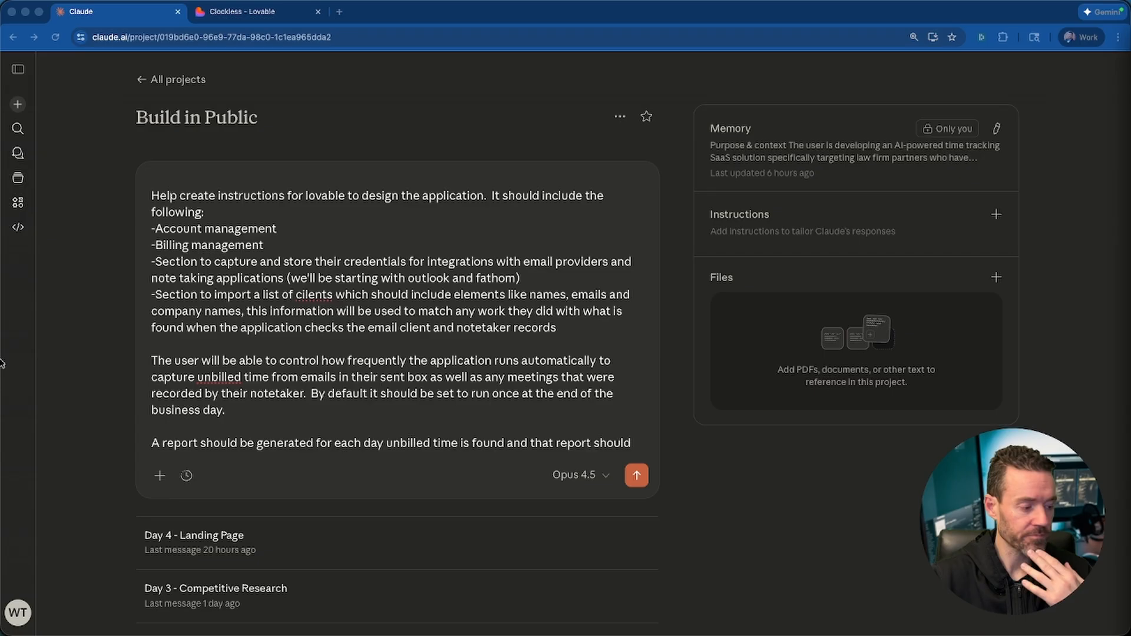
pyautogui.click(636, 476)
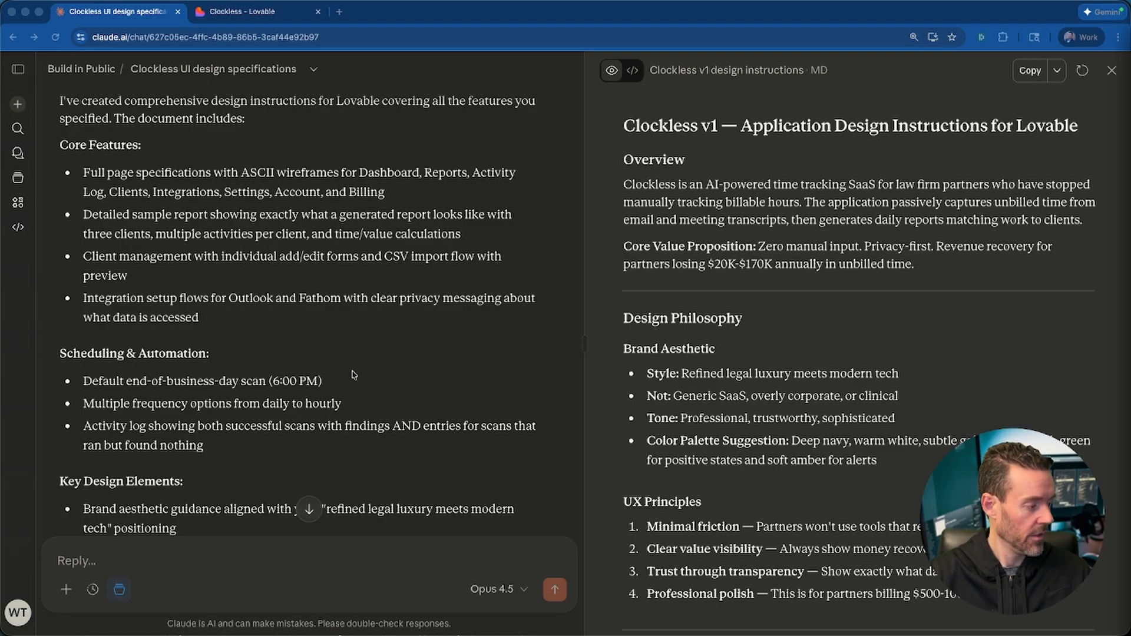
# Read the response summary and the design instructions' overview, design philosophy, application structure and Dashboard specification.
pyautogui.scroll(-2, 354, 376)
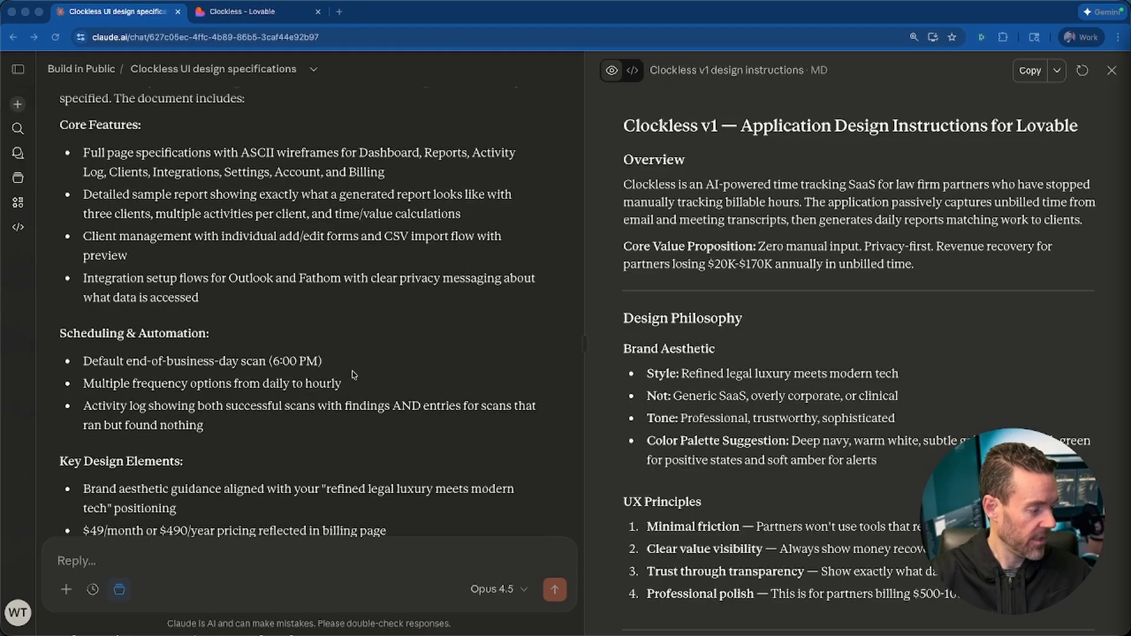
pyautogui.scroll(-3, 353, 375)
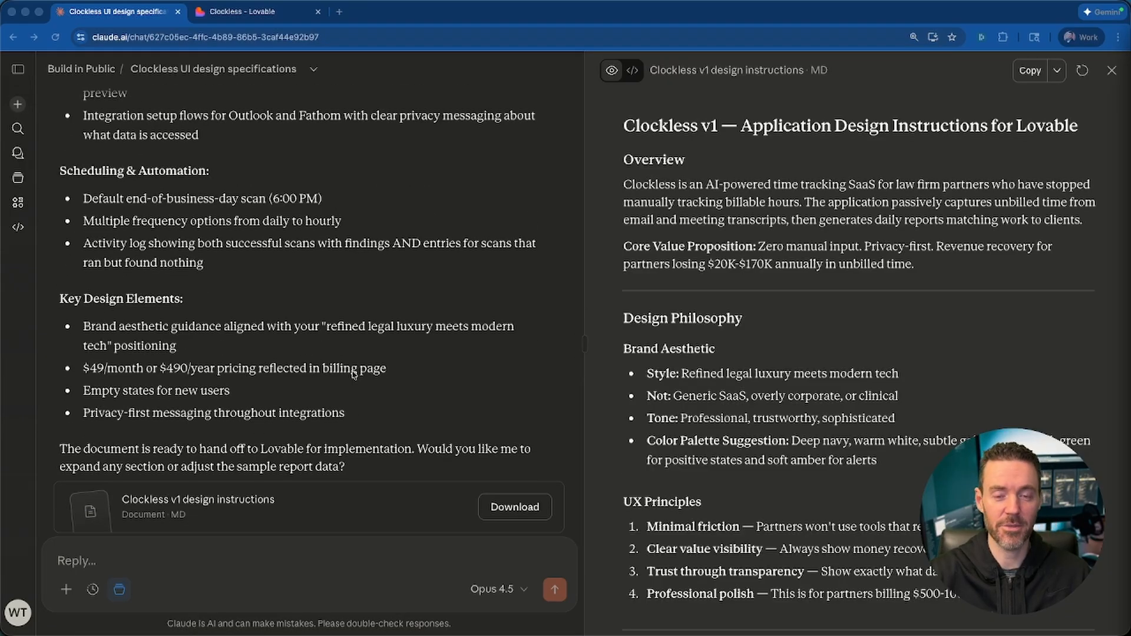
pyautogui.scroll(-1, 354, 375)
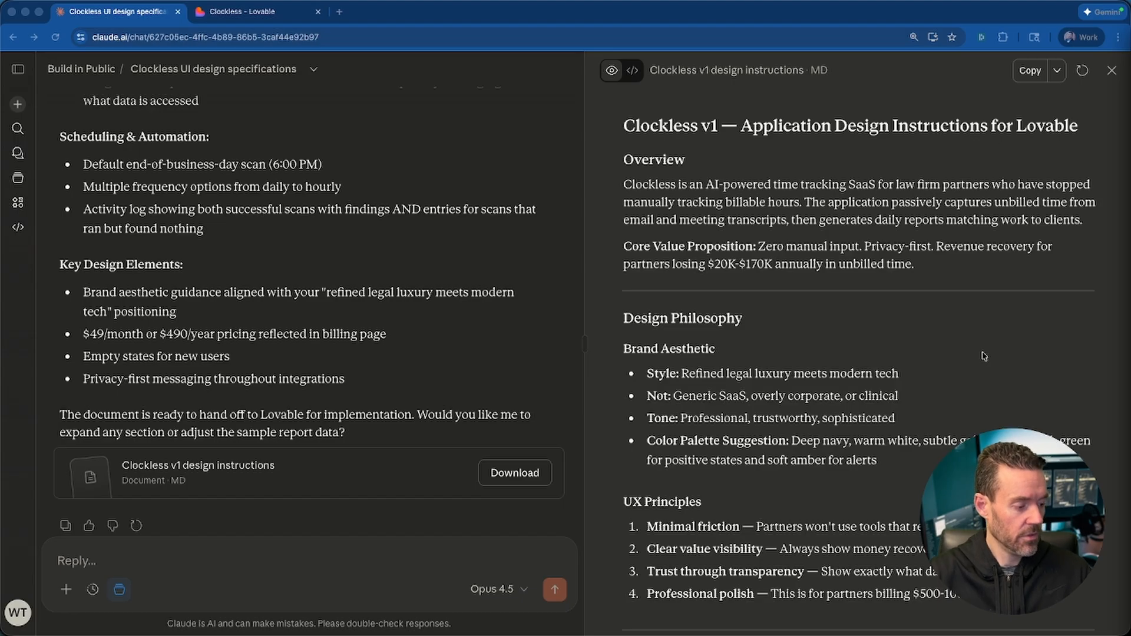
pyautogui.scroll(-3, 984, 356)
pyautogui.scroll(-9, 984, 355)
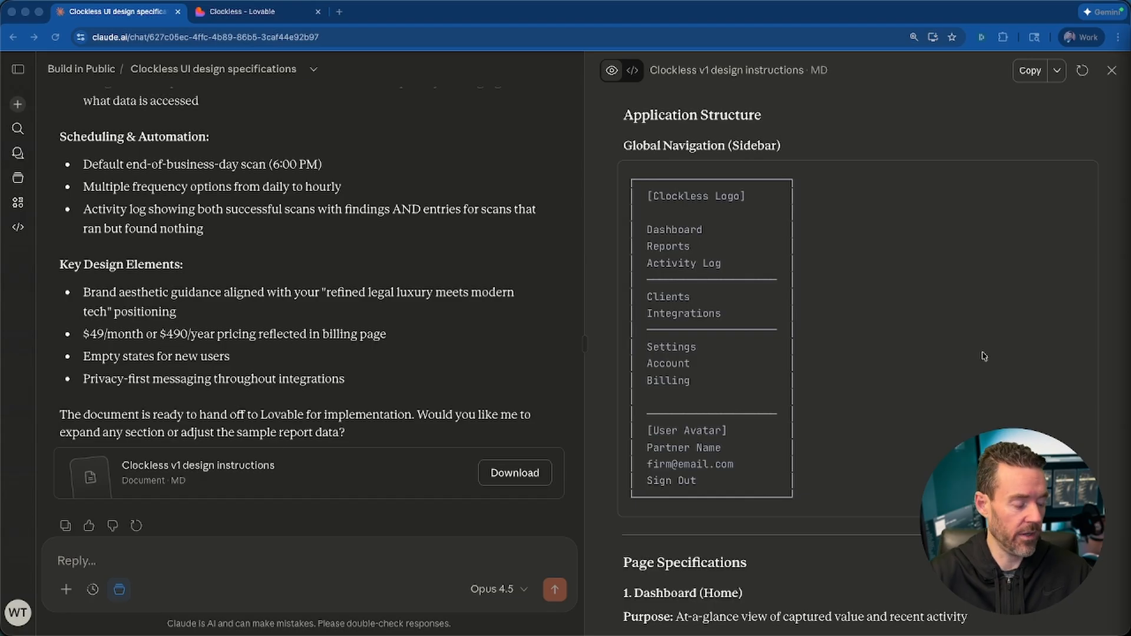
pyautogui.scroll(-9, 984, 356)
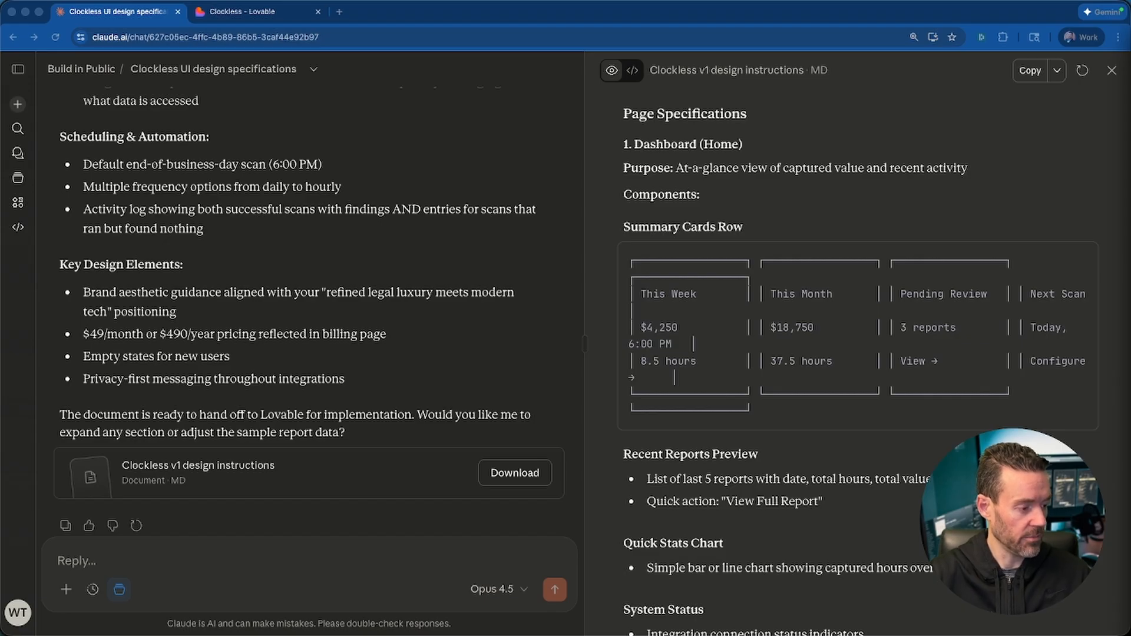
pyautogui.scroll(-10, 860, 354)
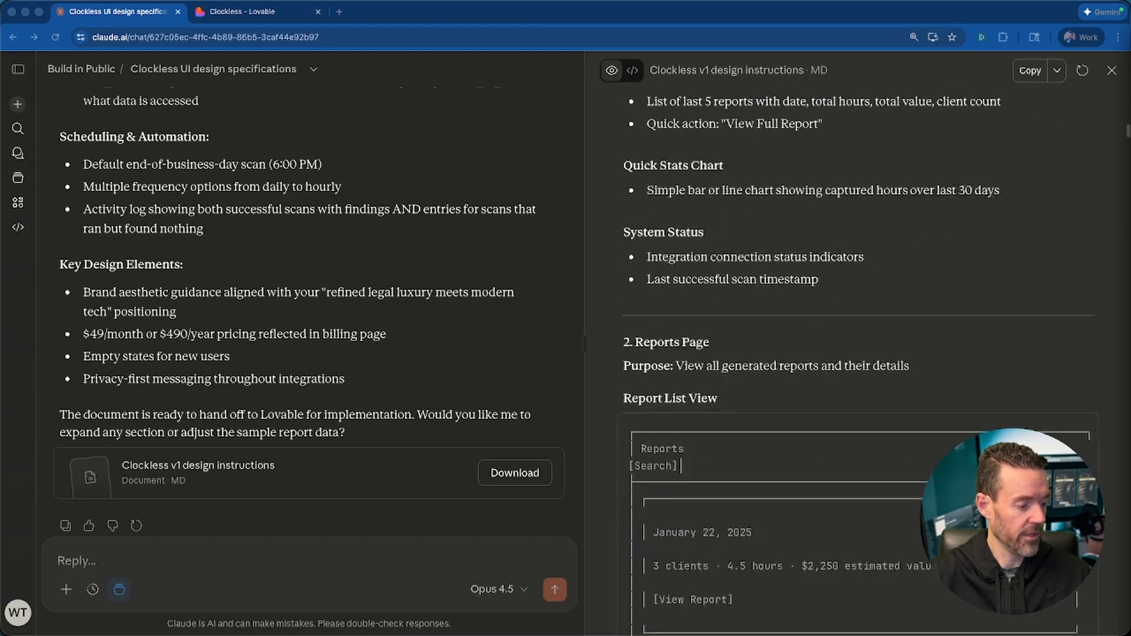
pyautogui.scroll(1, 860, 354)
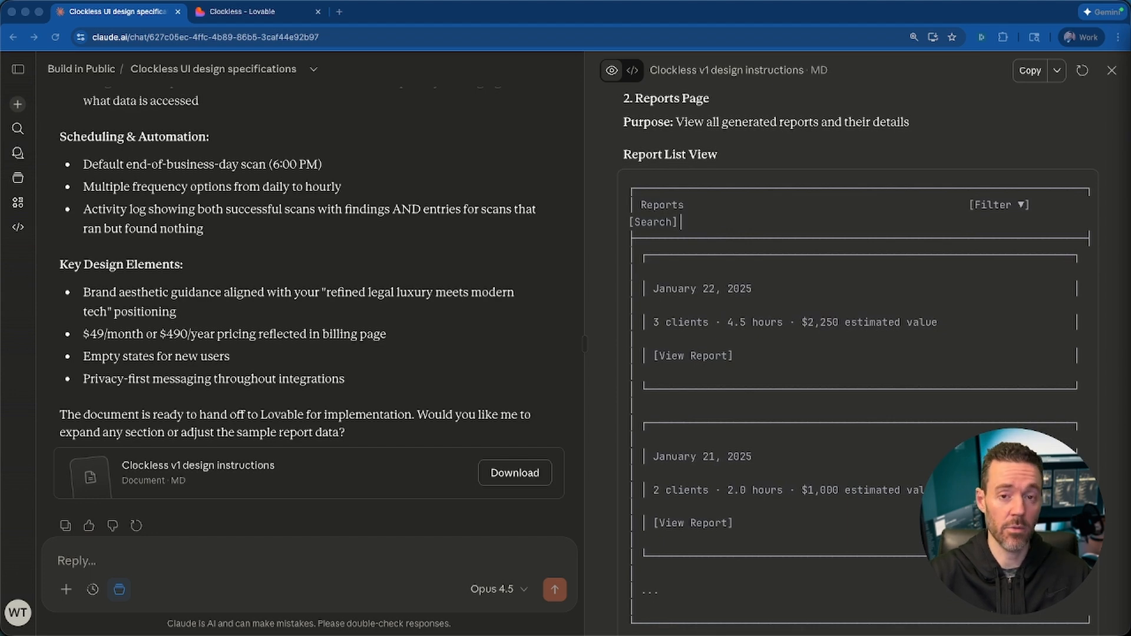
# Review the page specifications for Reports, Activity Log, Clients, Integrations, Settings, Account and Billing in the design instructions.
pyautogui.scroll(-10, 860, 354)
pyautogui.scroll(-20, 860, 353)
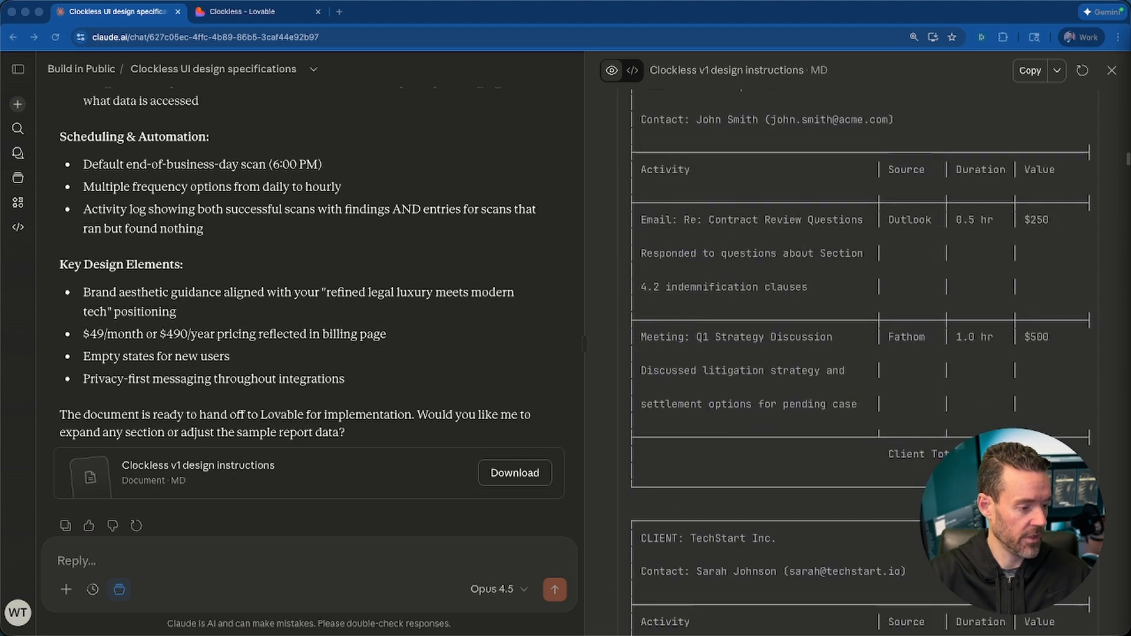
pyautogui.scroll(-15, 860, 353)
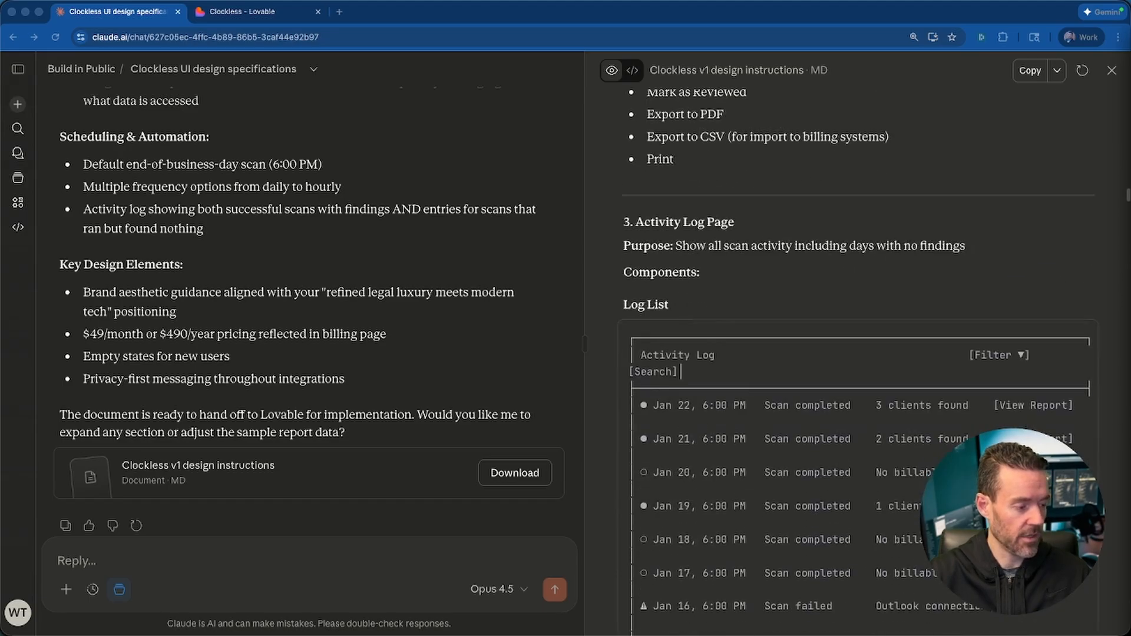
pyautogui.scroll(-20, 861, 353)
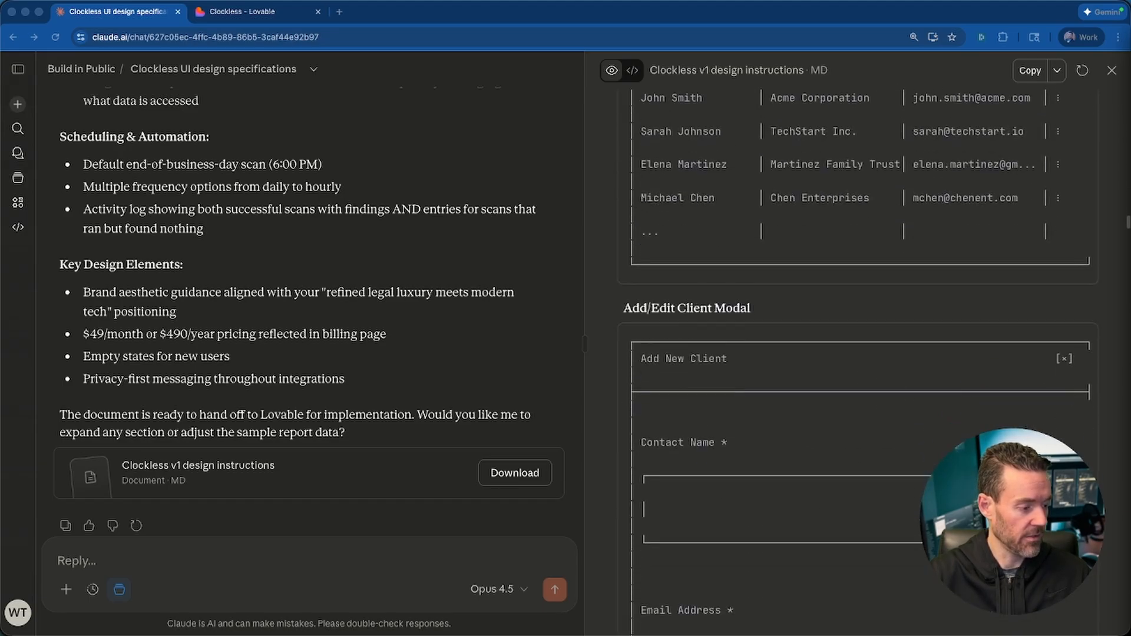
pyautogui.scroll(-15, 860, 354)
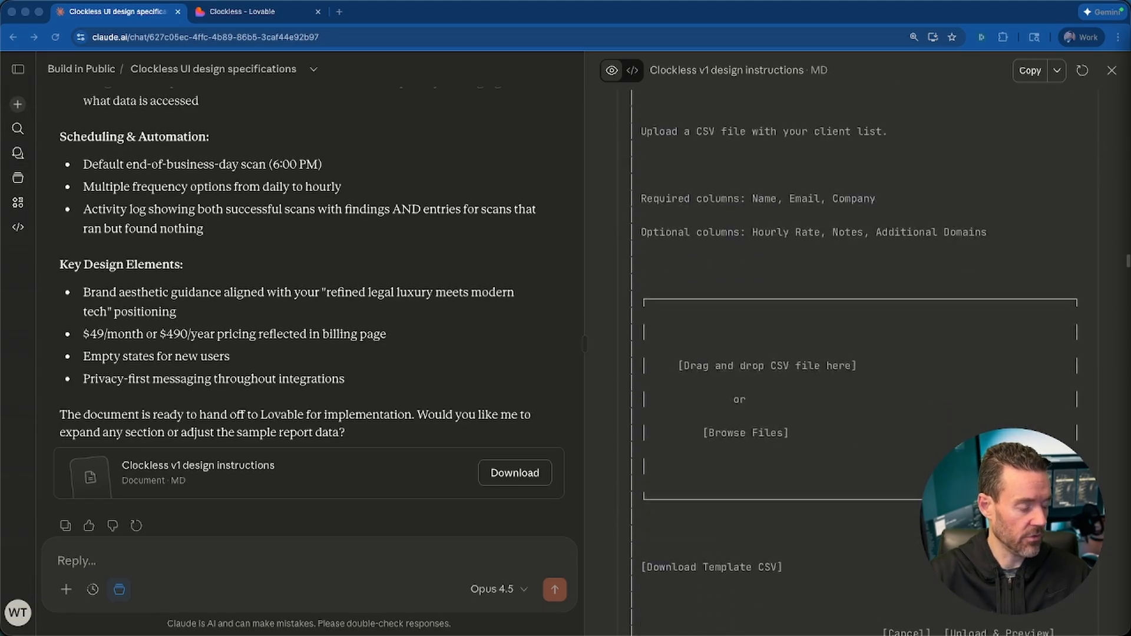
pyautogui.scroll(-15, 860, 353)
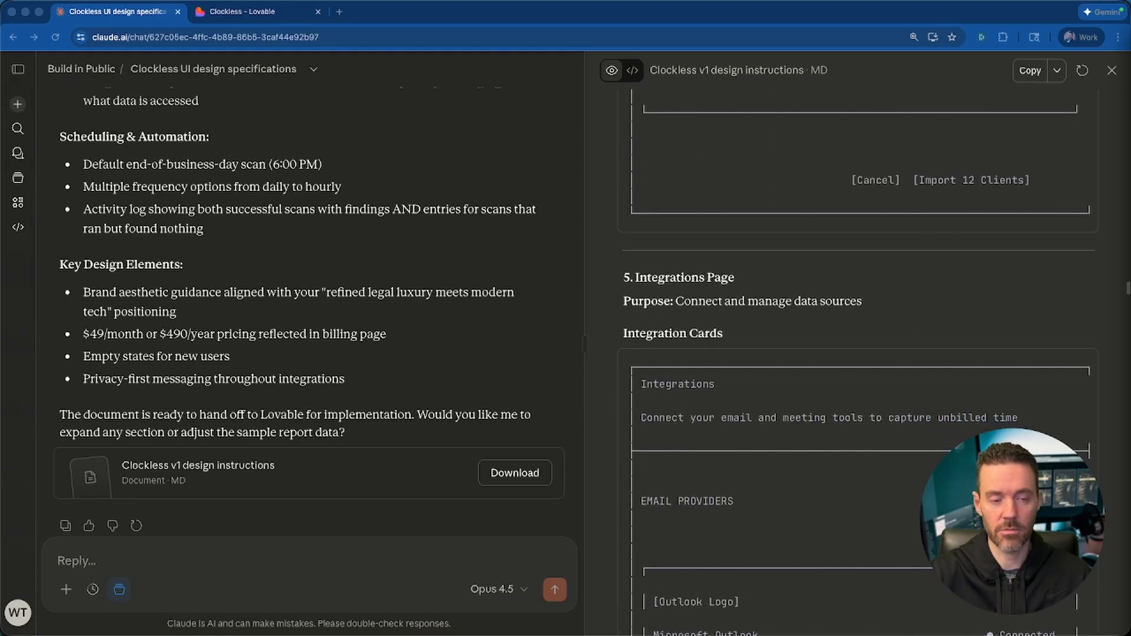
pyautogui.scroll(-5, 860, 353)
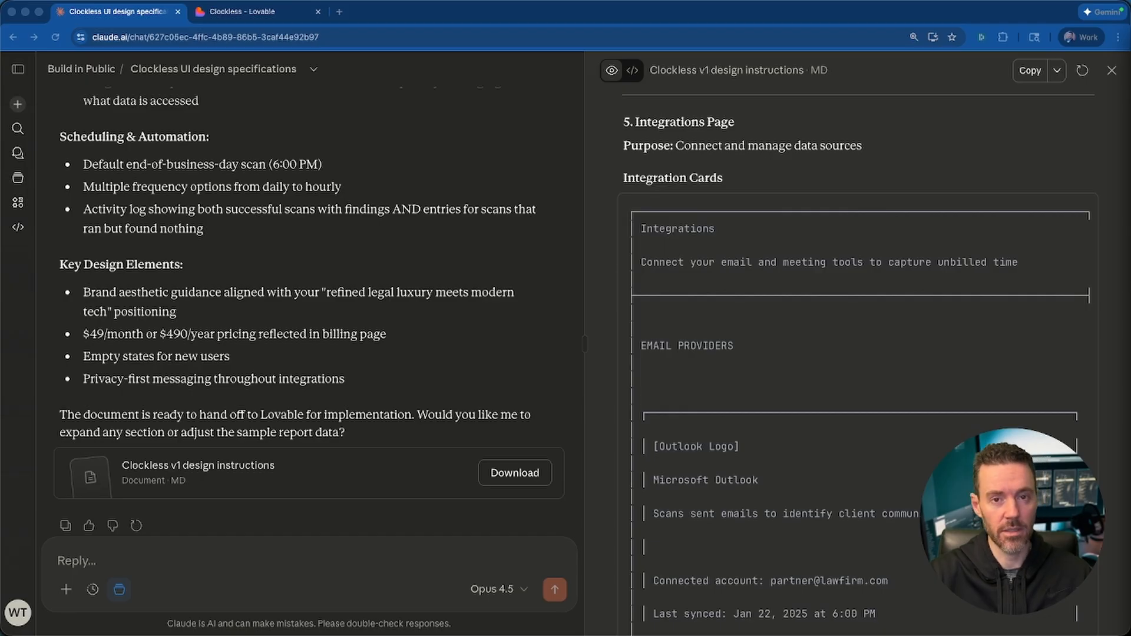
pyautogui.scroll(-15, 861, 353)
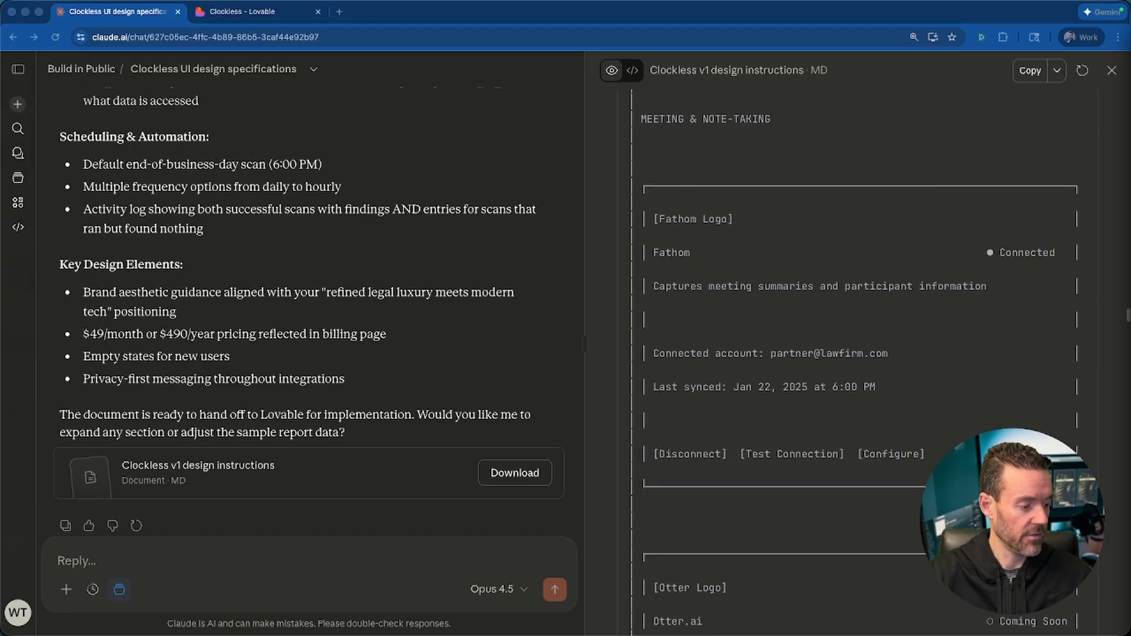
pyautogui.scroll(-20, 861, 354)
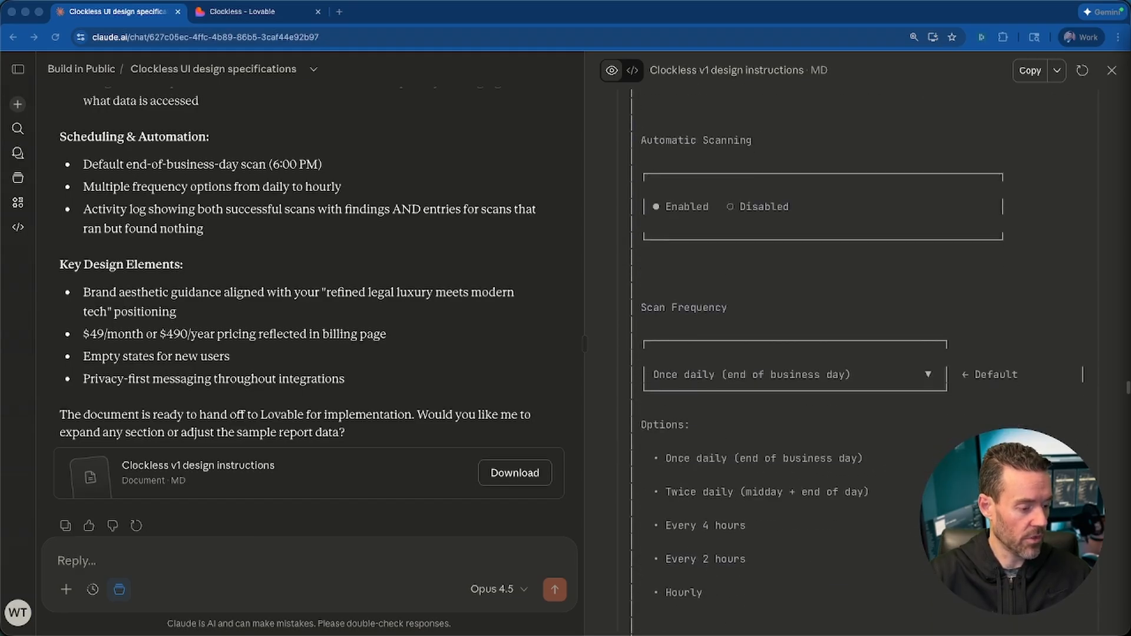
pyautogui.scroll(-20, 860, 354)
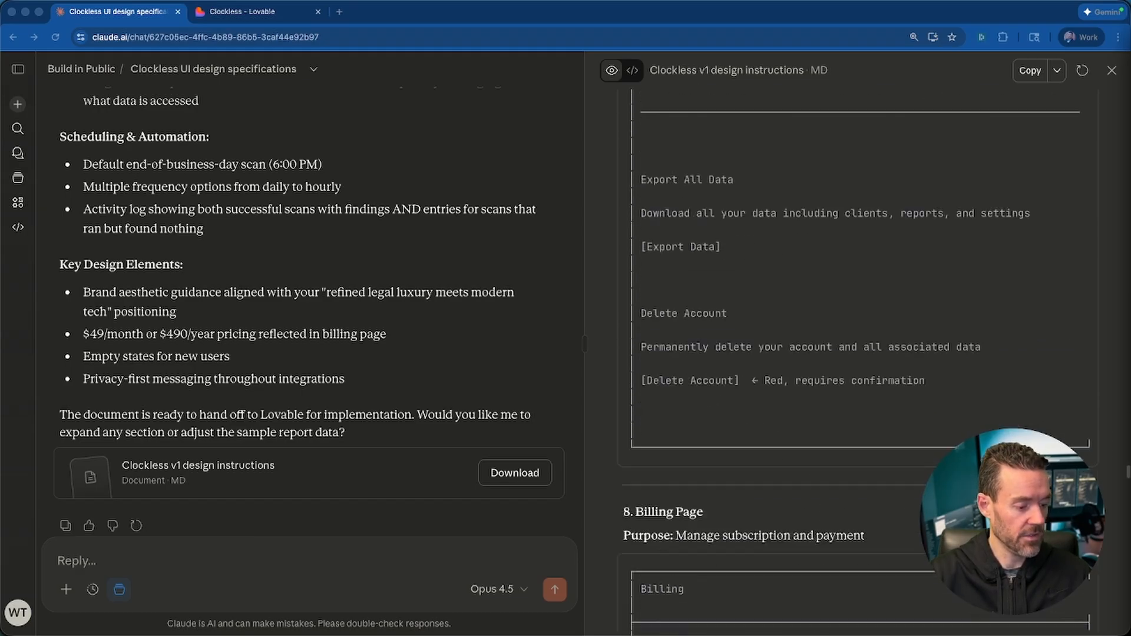
pyautogui.scroll(-20, 861, 354)
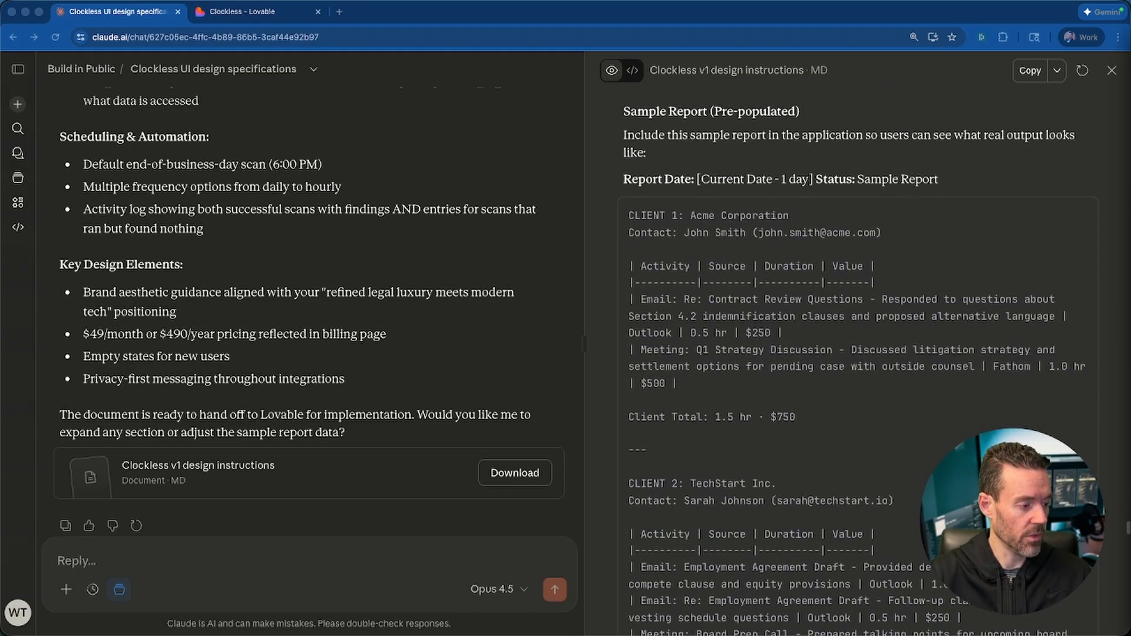
# Review the sample report, sample clients and technical implementation notes in the rest of the design instructions.
pyautogui.scroll(-5, 860, 353)
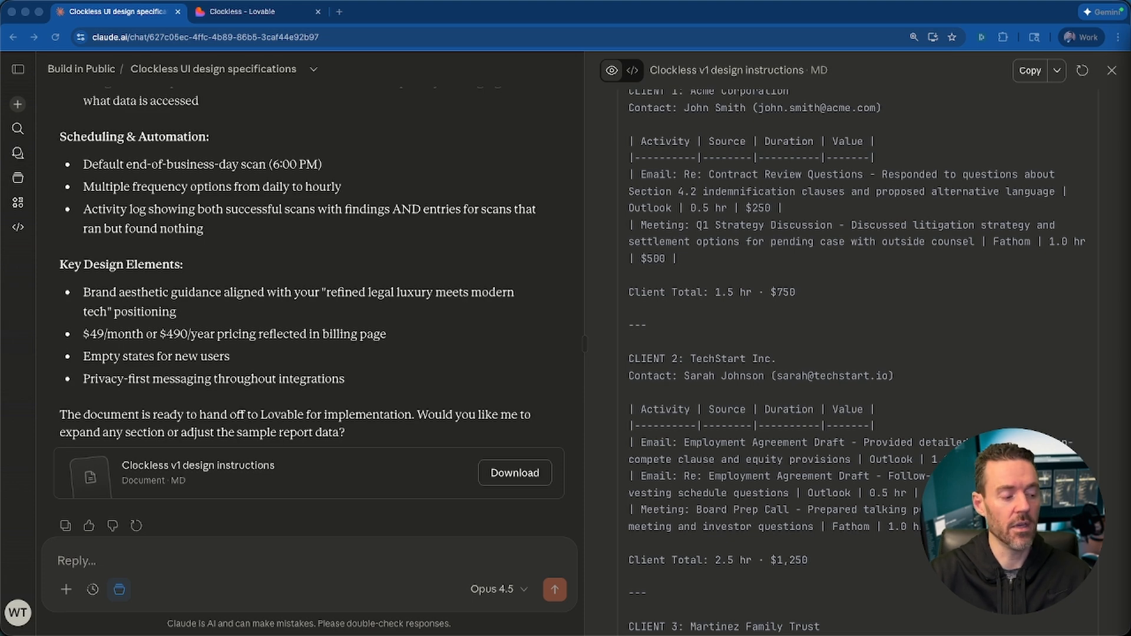
pyautogui.scroll(-15, 860, 354)
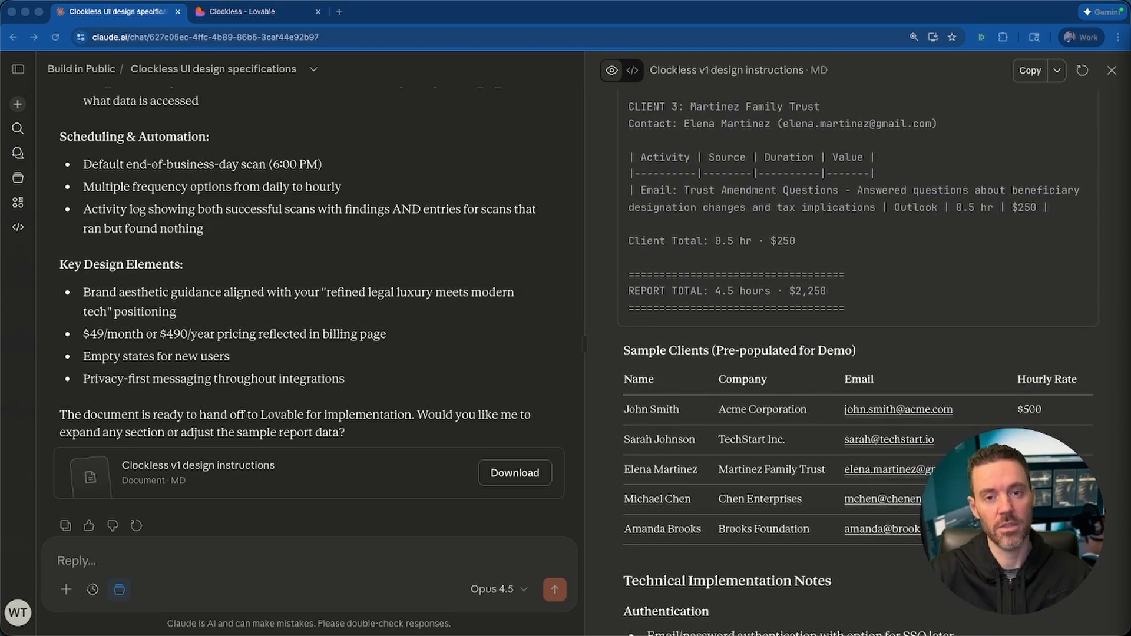
pyautogui.scroll(-3, 860, 354)
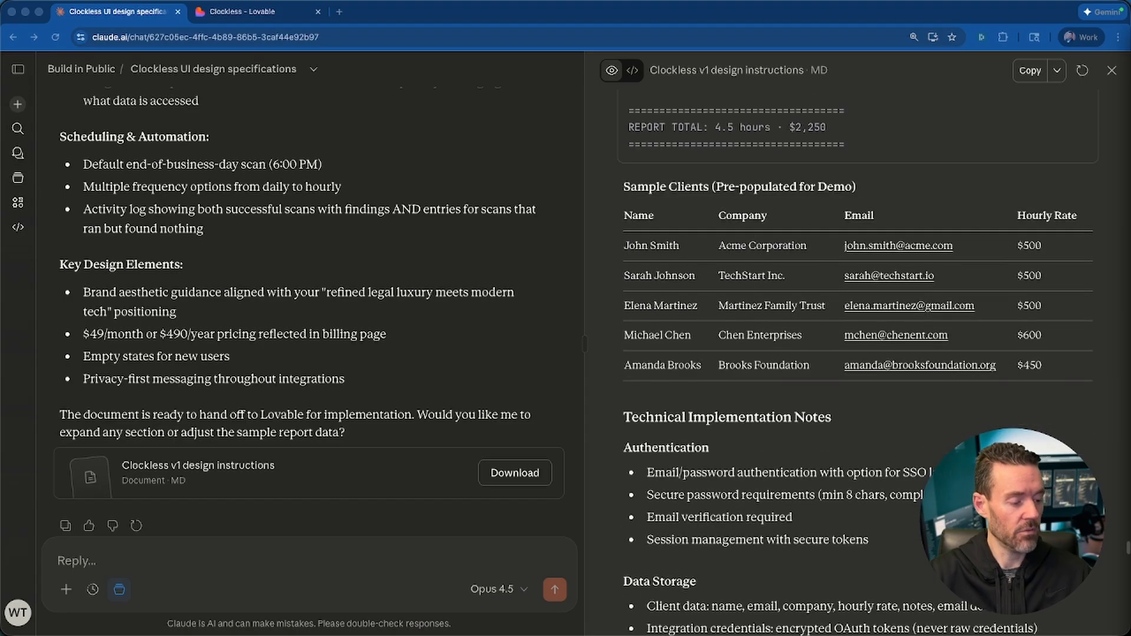
pyautogui.scroll(-1, 860, 354)
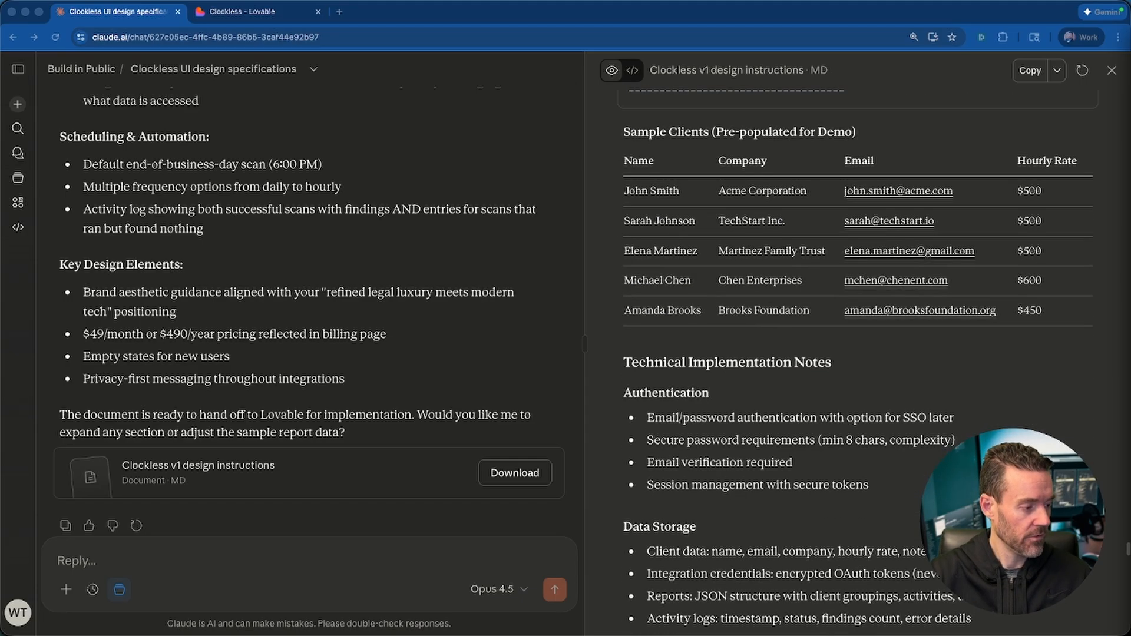
pyautogui.scroll(-3, 860, 353)
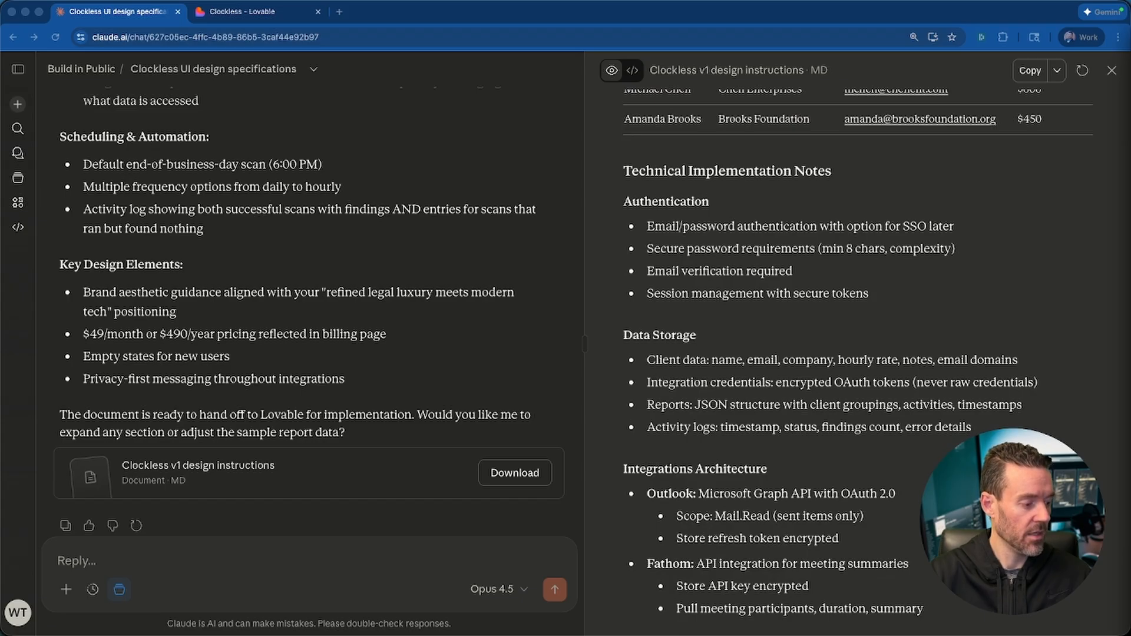
pyautogui.scroll(-8, 860, 354)
pyautogui.scroll(-15, 860, 353)
pyautogui.scroll(-15, 860, 354)
pyautogui.scroll(-9, 860, 354)
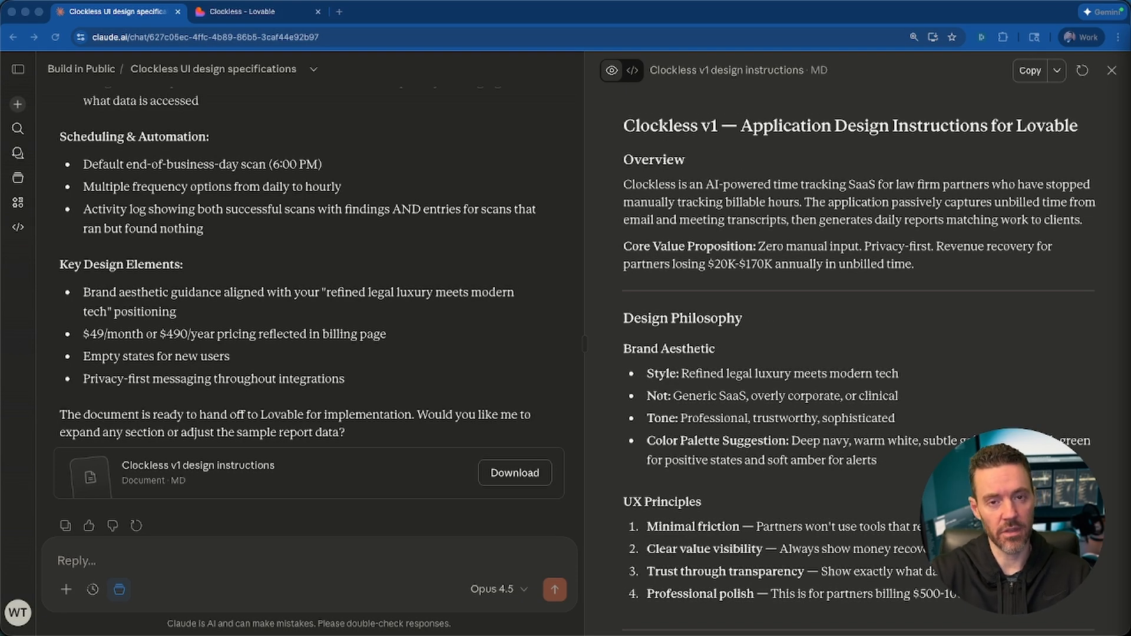
# Copy the full Clockless v1 design instructions and paste them in Lovable below a prompt to build the application UI with a temporary Dashboard button skipping auth.
pyautogui.click(914, 162)
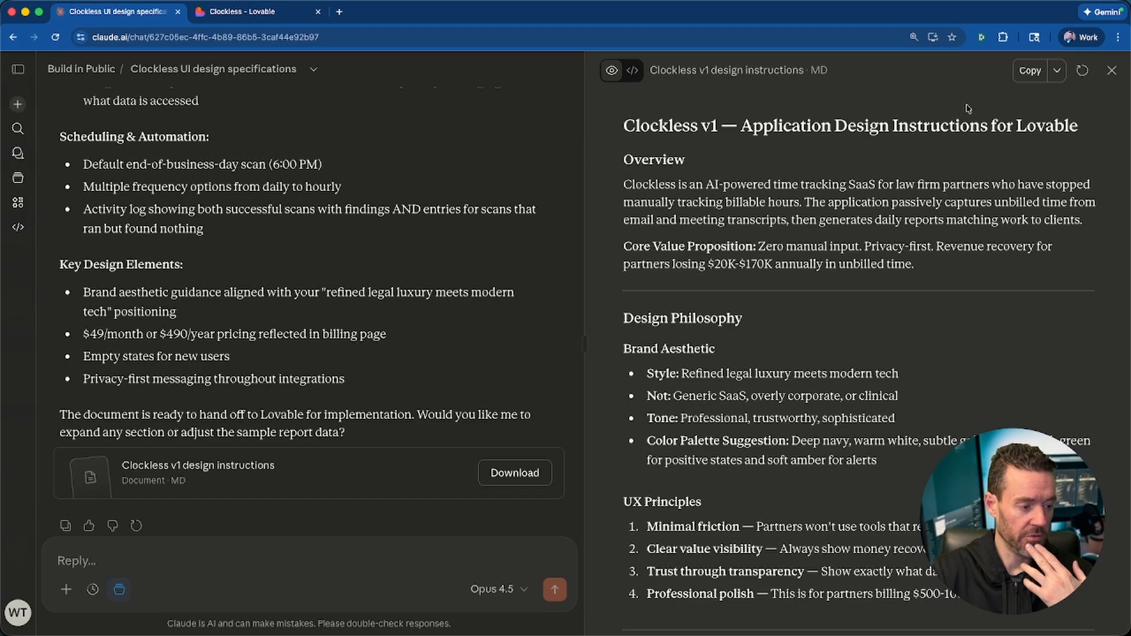
pyautogui.click(1027, 72)
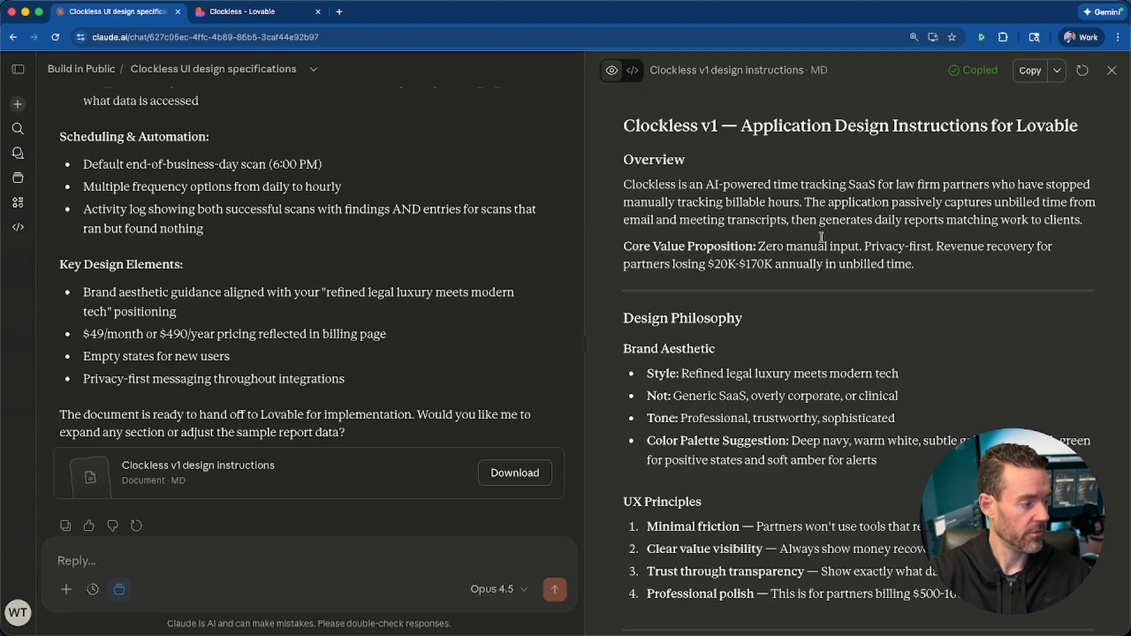
pyautogui.click(236, 12)
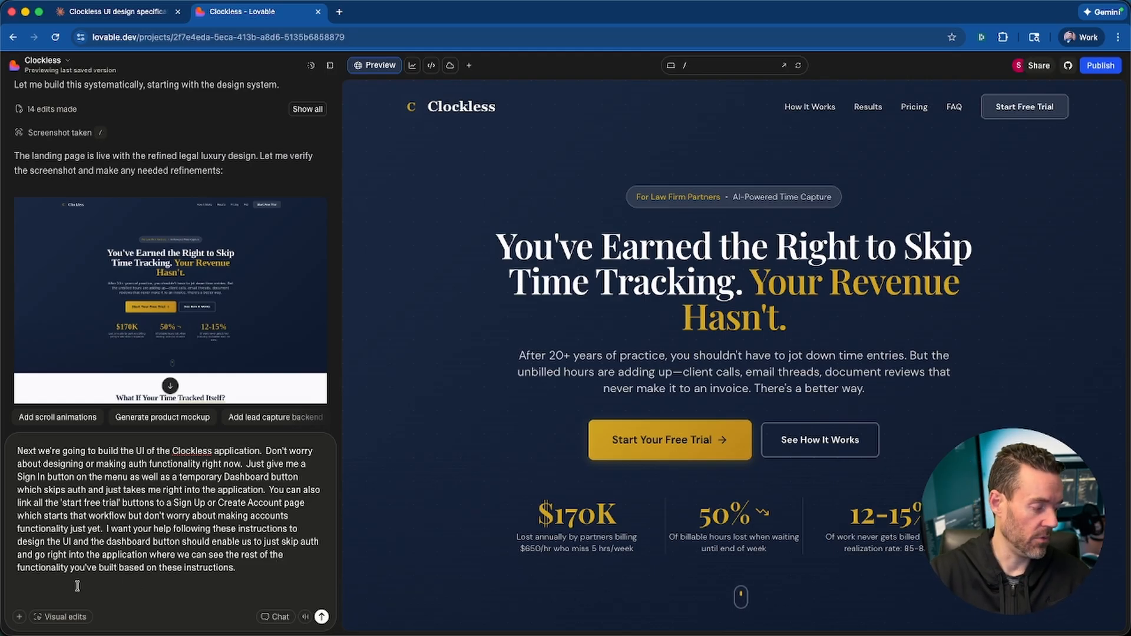
pyautogui.press('super+v')
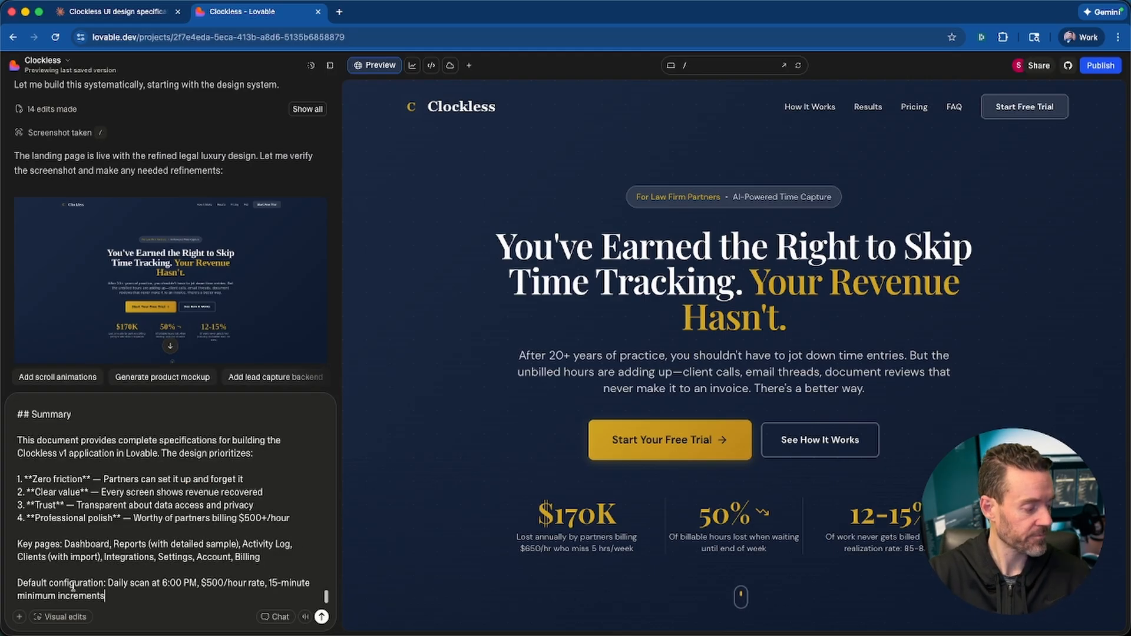
# Look over the combined UI build prompt and pasted instructions back to the beginning, and submit it to Lovable.
pyautogui.scroll(15, 214, 518)
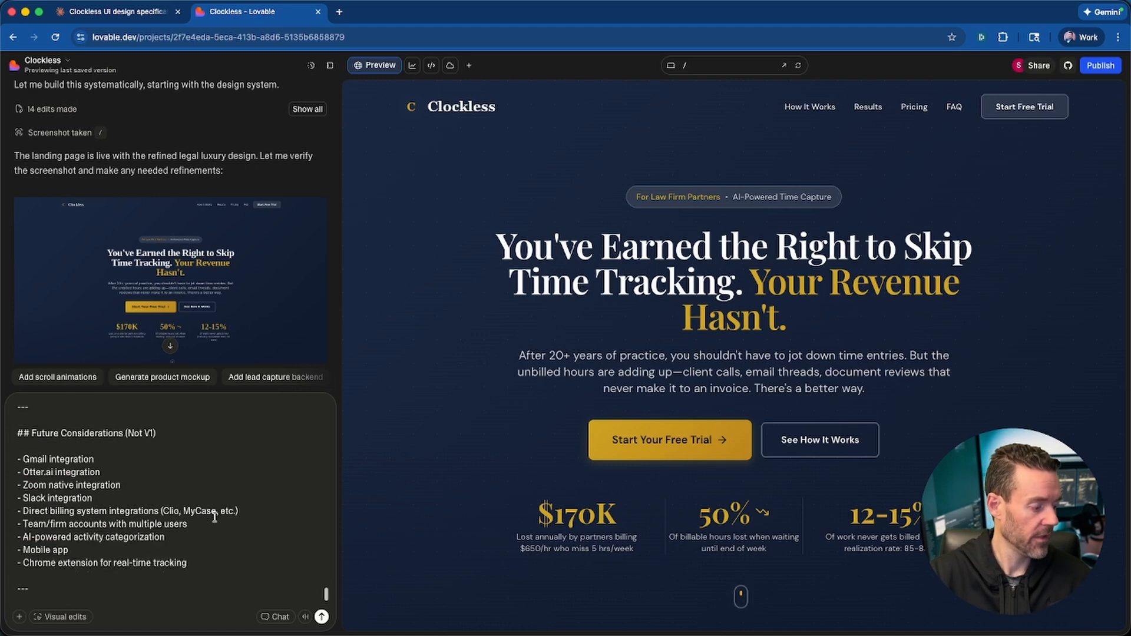
pyautogui.scroll(15, 214, 517)
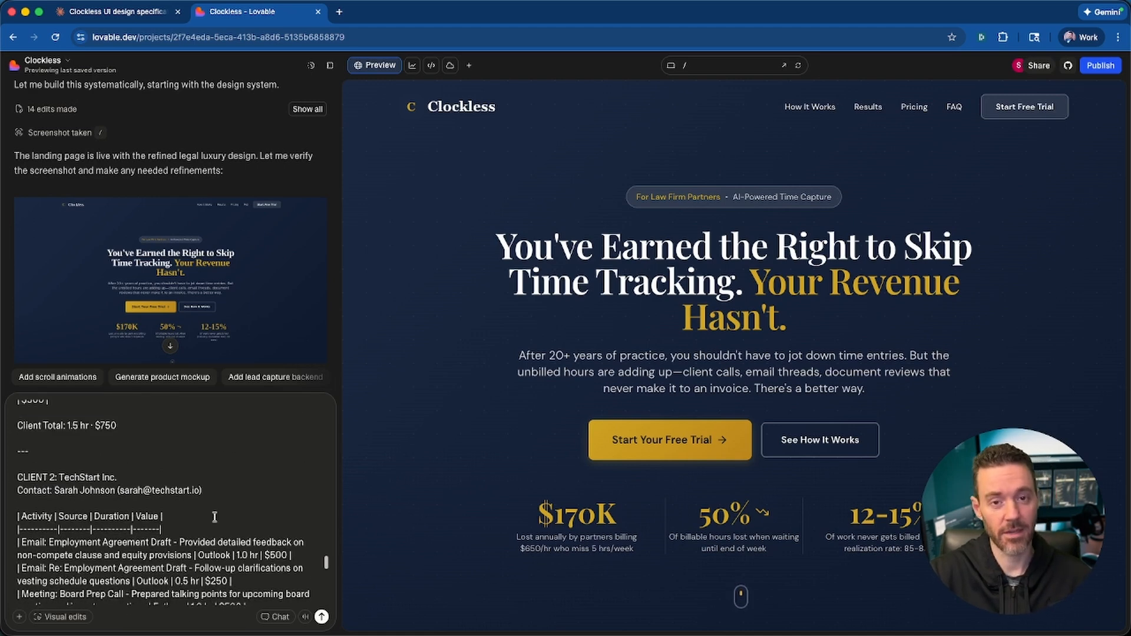
pyautogui.scroll(20, 214, 518)
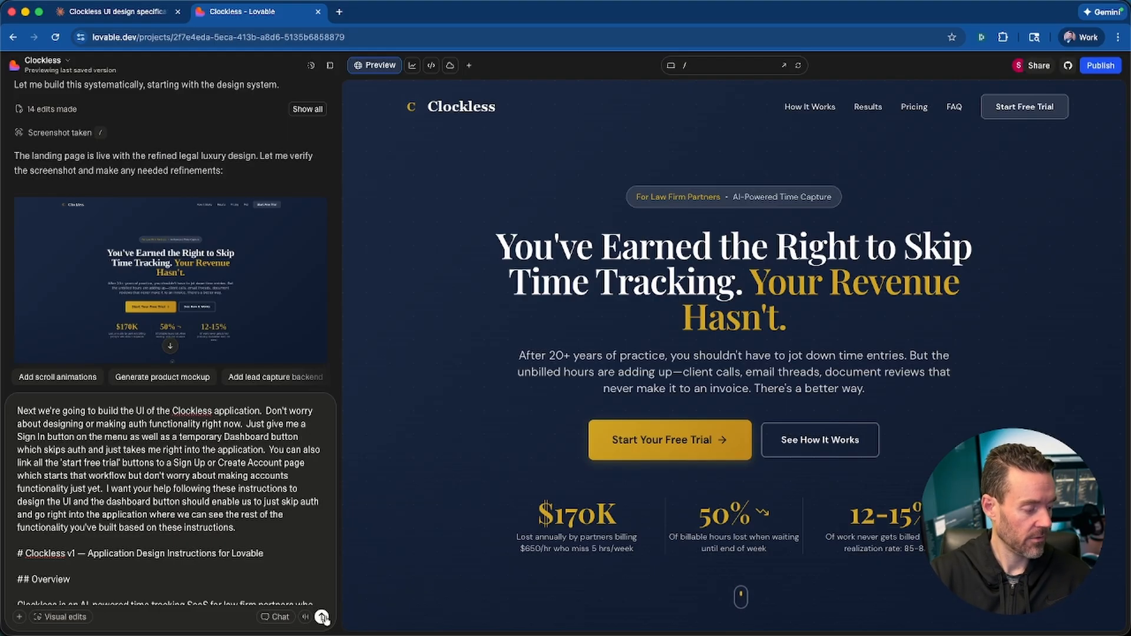
pyautogui.click(322, 616)
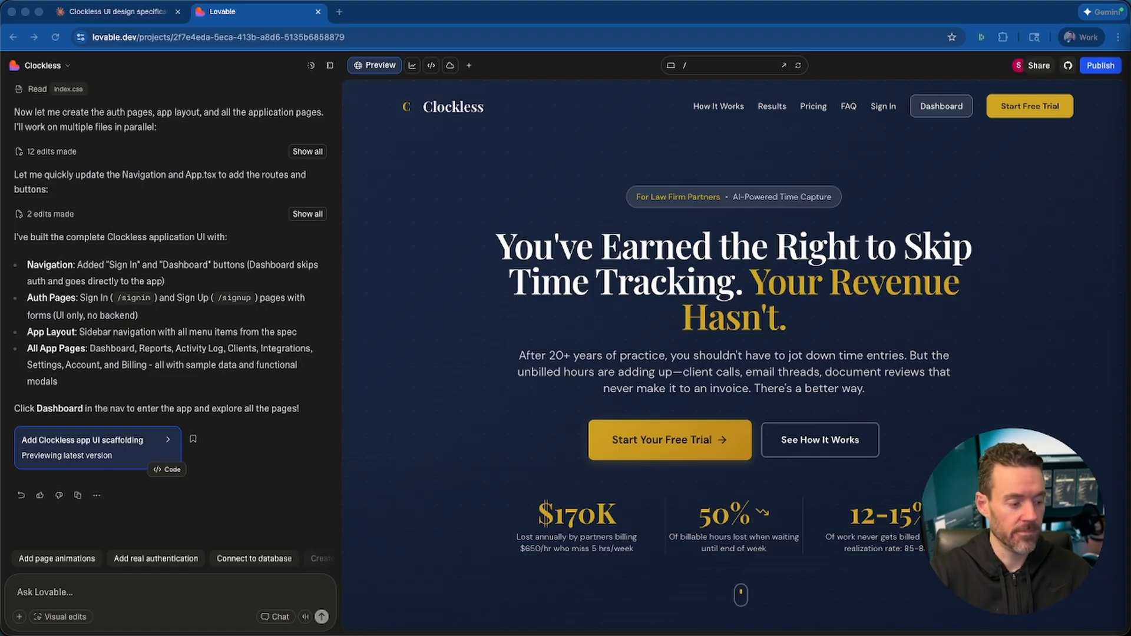
# Open the preview of the updated Clockless site in a new browser tab.
pyautogui.click(525, 395)
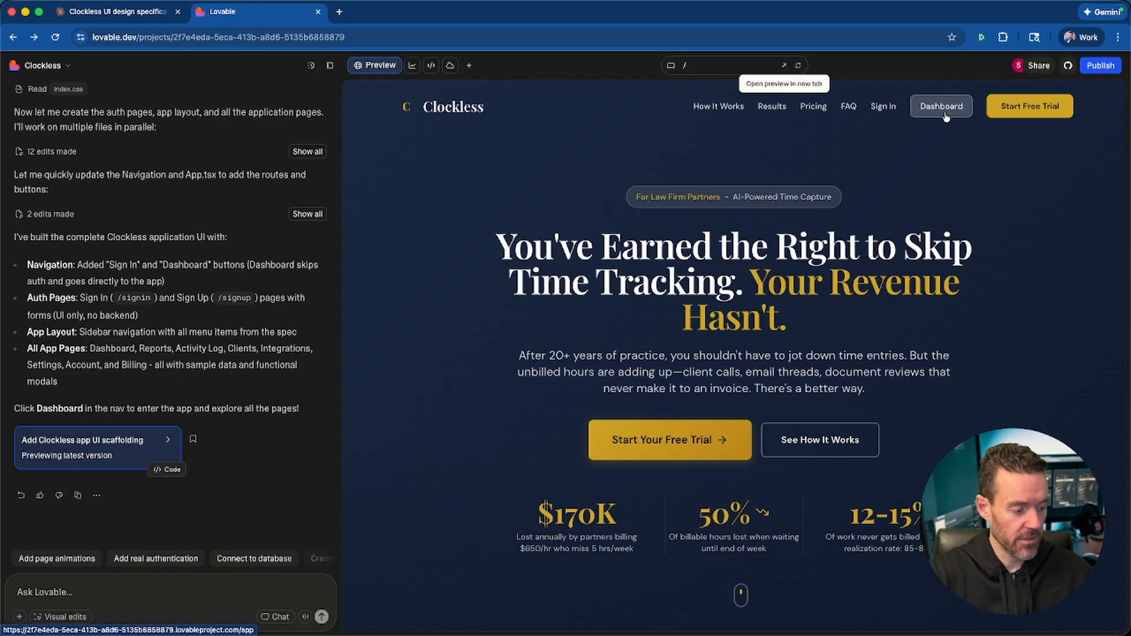
pyautogui.click(783, 67)
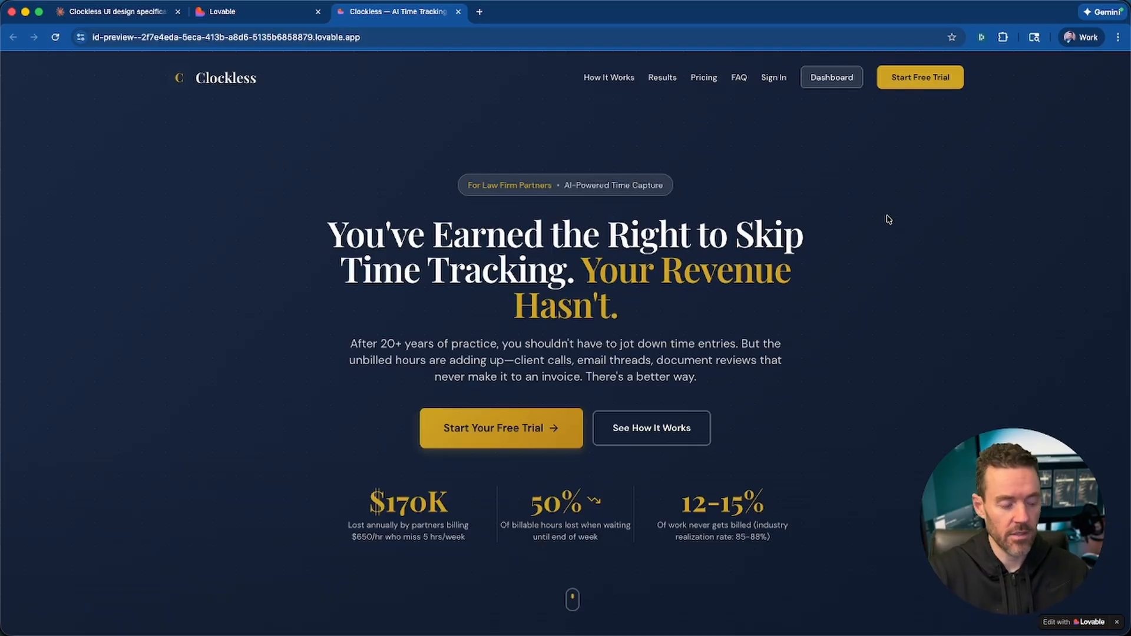
# Open the Dashboard from the landing page and examine its summary cards, weekly hours chart and recent reports.
pyautogui.click(821, 84)
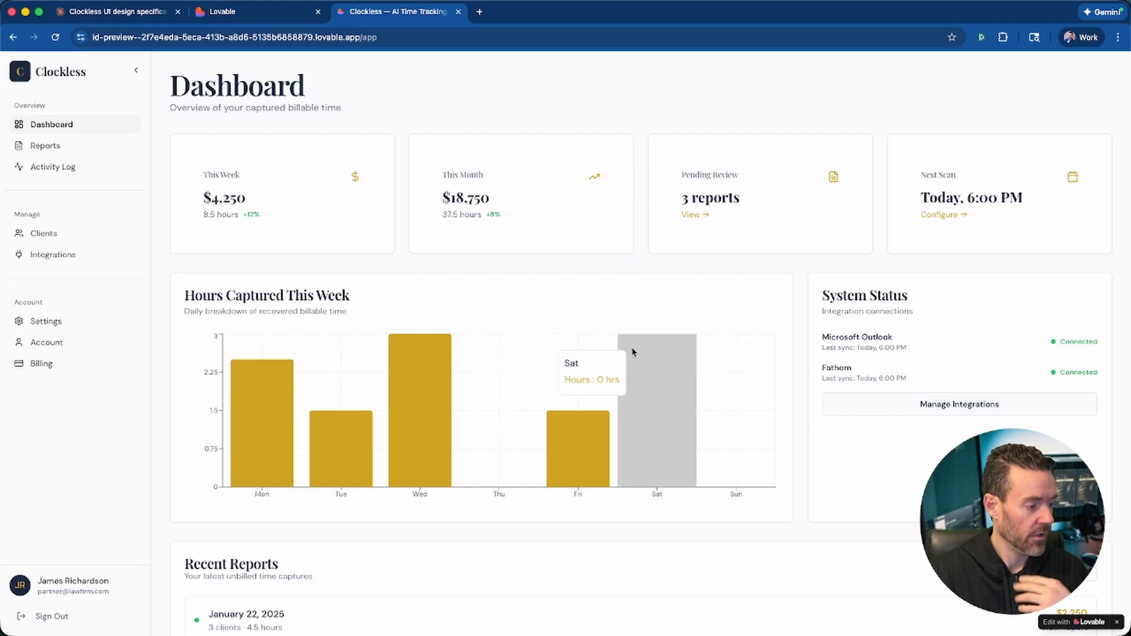
pyautogui.moveTo(389, 394)
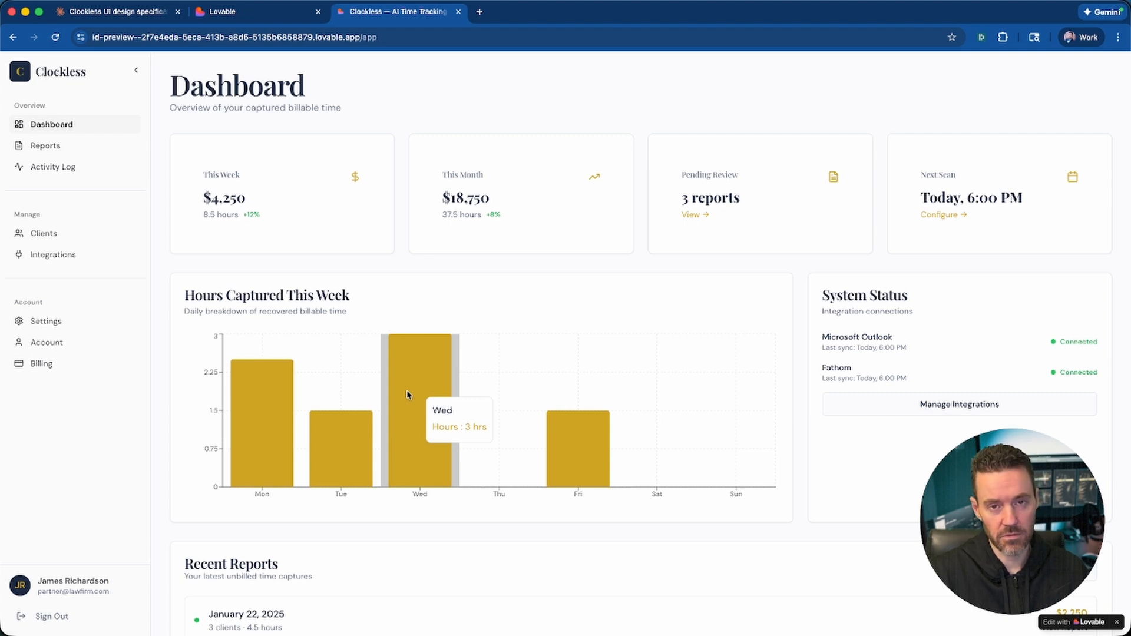
pyautogui.scroll(-5, 406, 390)
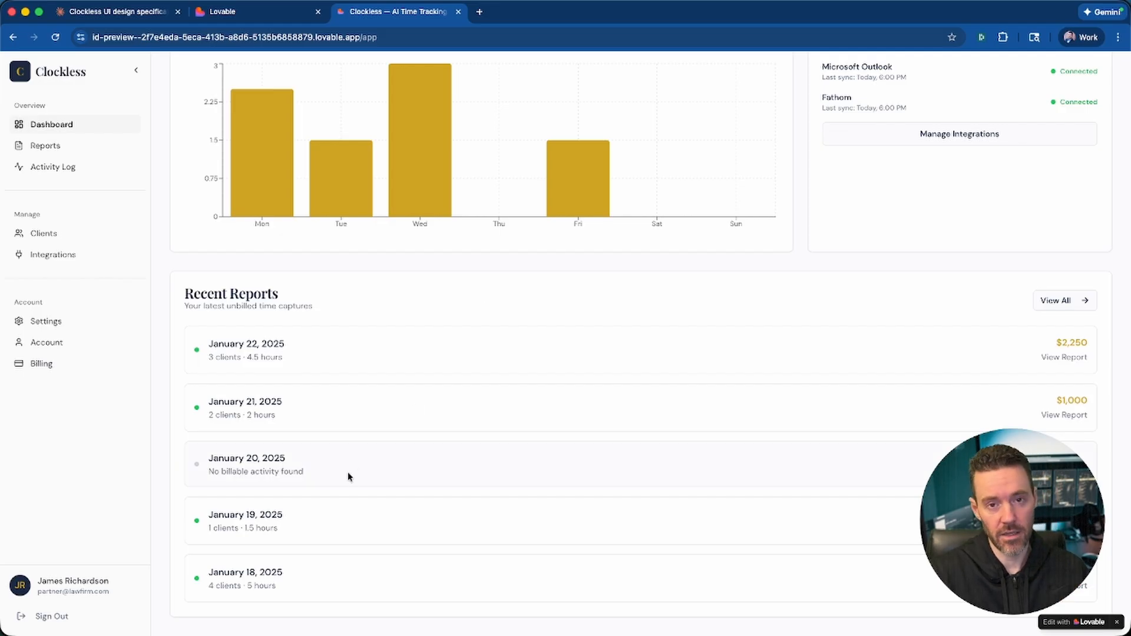
pyautogui.scroll(5, 348, 474)
# Look through the Reports, Activity Log and Clients pages of the generated application.
pyautogui.click(47, 146)
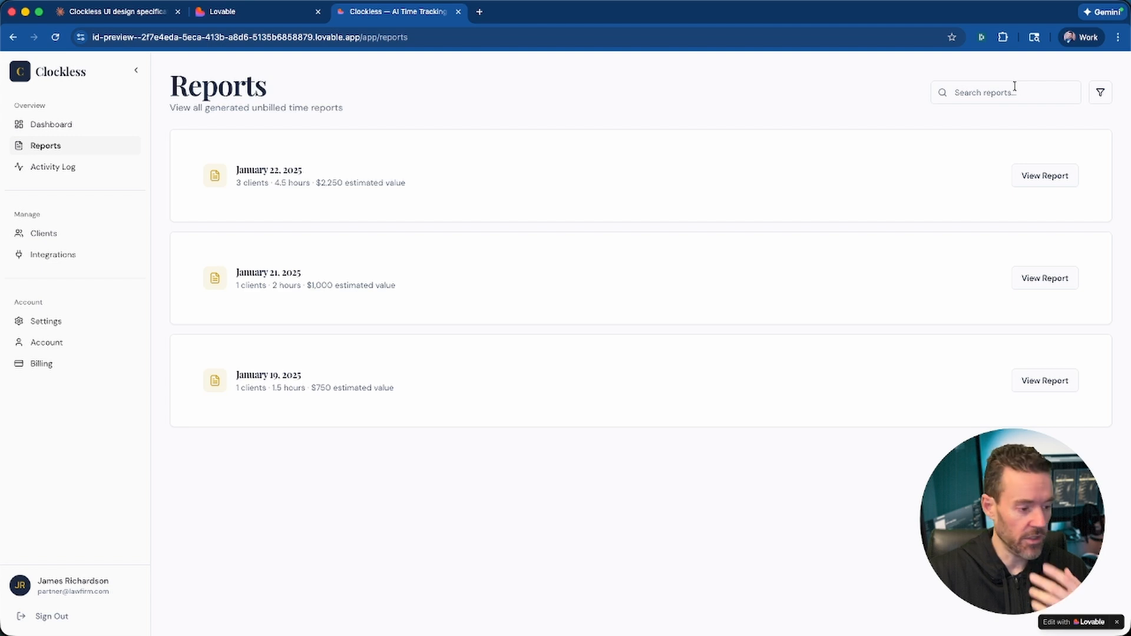
pyautogui.click(55, 168)
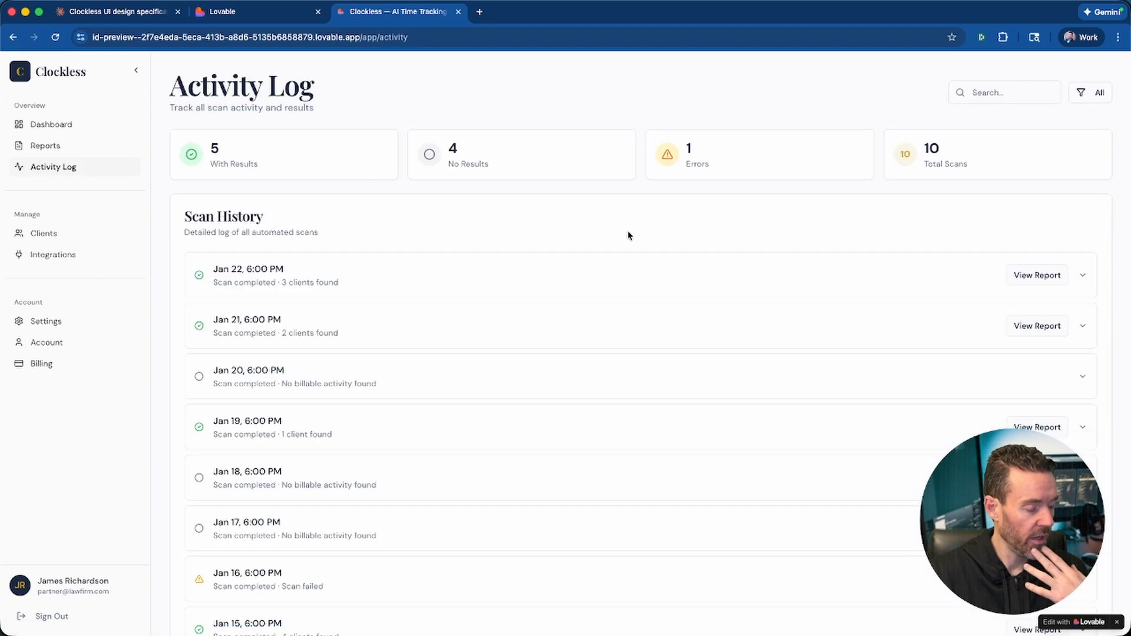
pyautogui.click(68, 233)
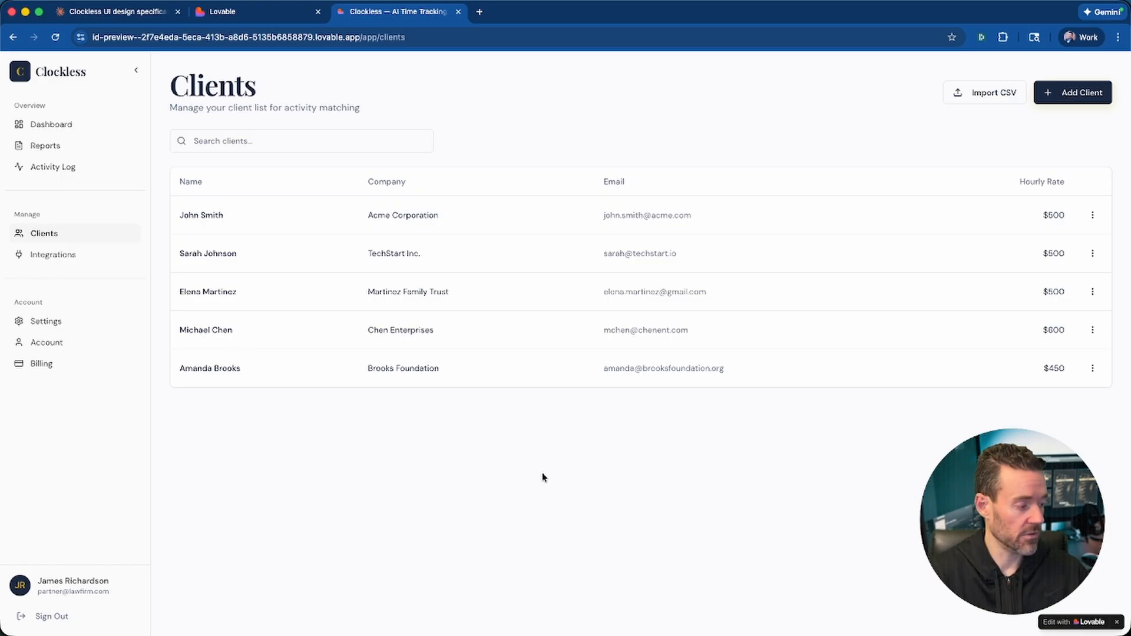
# Review the email provider and meeting tool connections on the Integrations page.
pyautogui.click(43, 254)
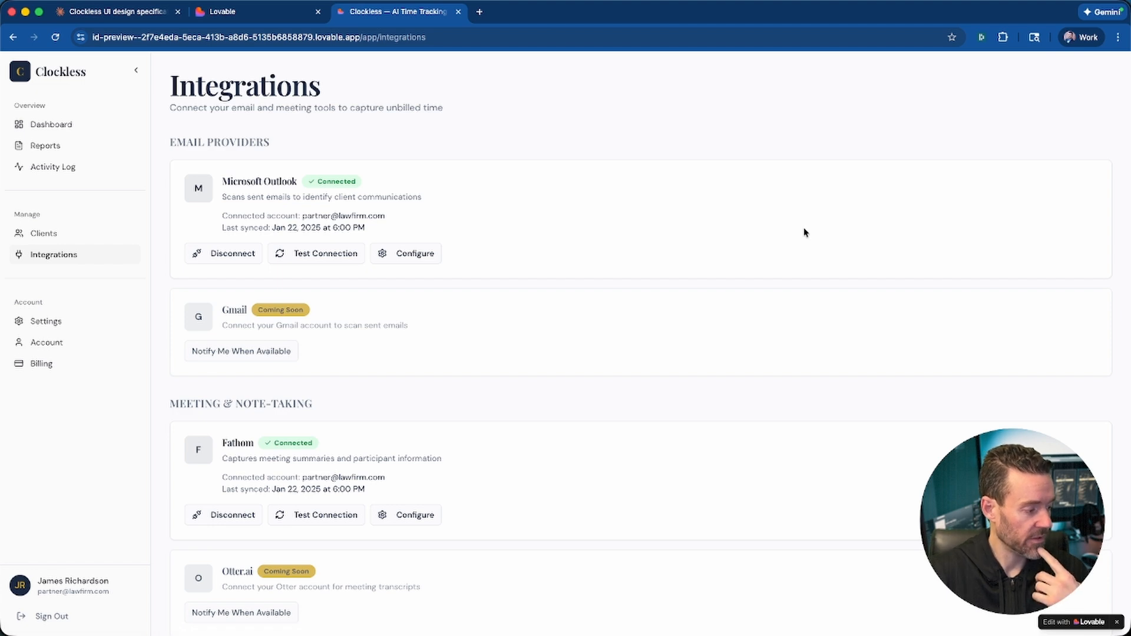
pyautogui.scroll(-2, 804, 232)
pyautogui.scroll(1, 804, 232)
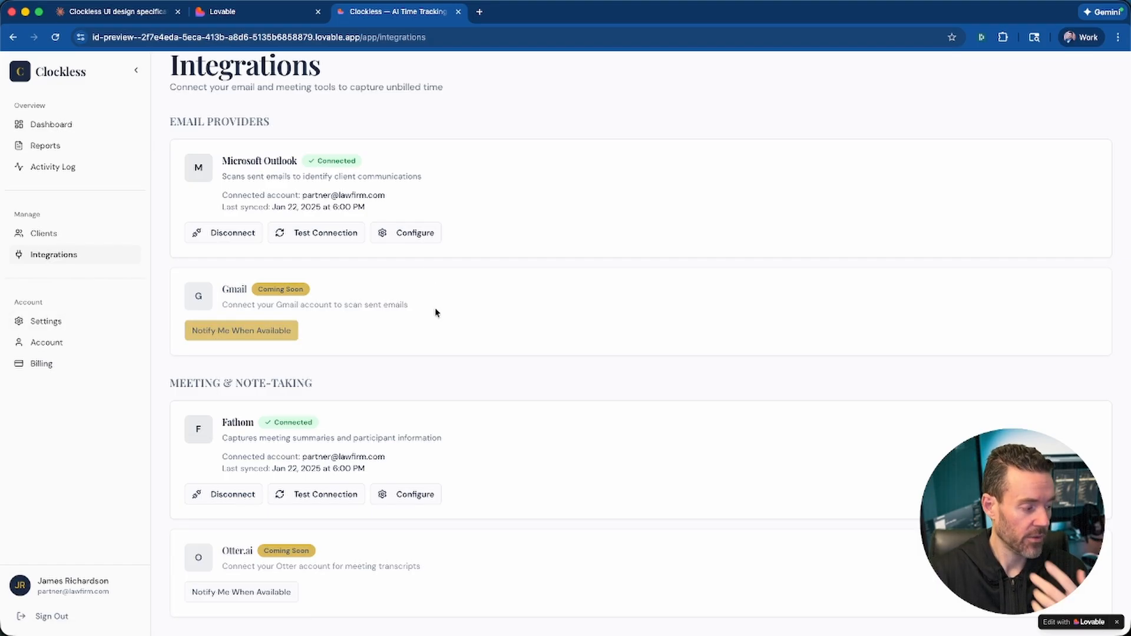
# Review the scanning schedule, billing defaults and notification options on the Settings page.
pyautogui.click(56, 329)
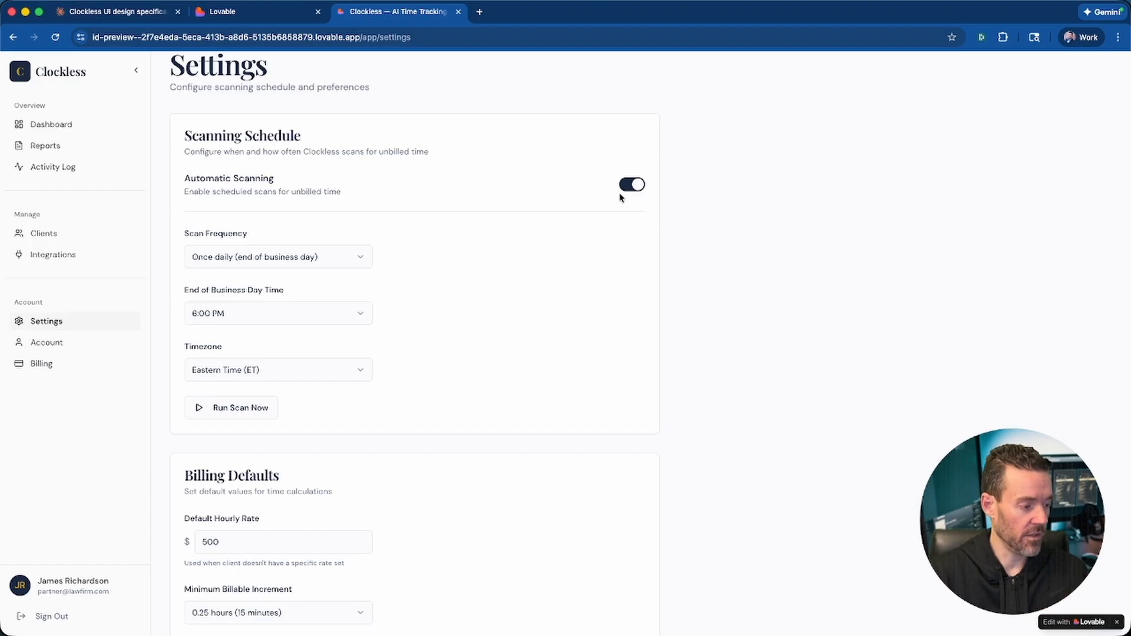
pyautogui.scroll(-3, 800, 353)
pyautogui.scroll(-3, 800, 353)
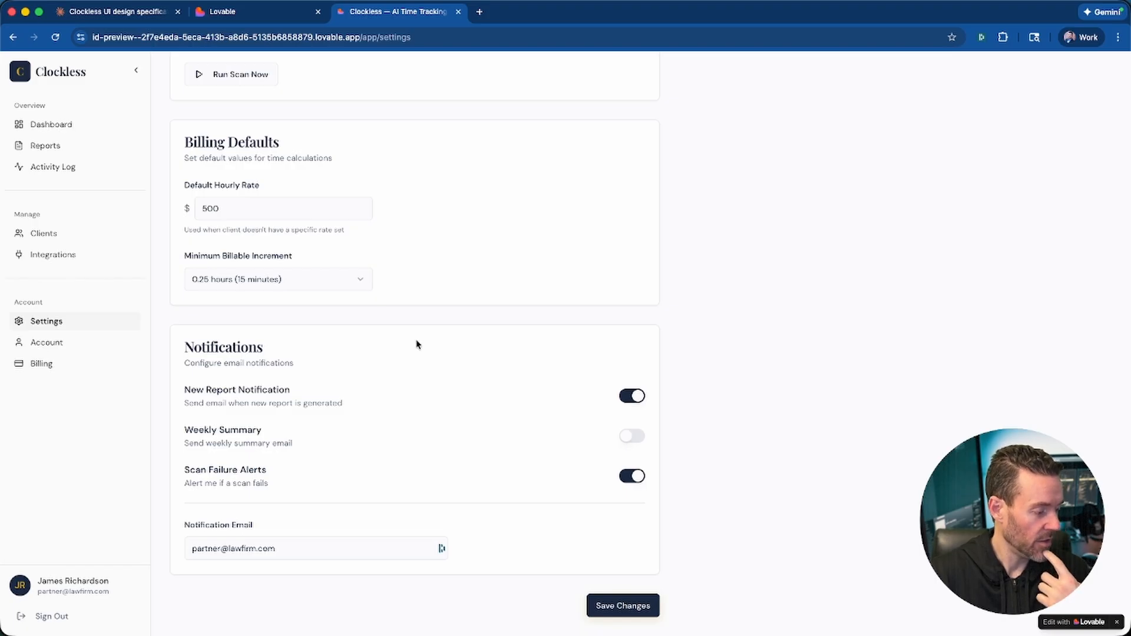
# Review the profile, security and Danger Zone sections of the Account page.
pyautogui.click(70, 345)
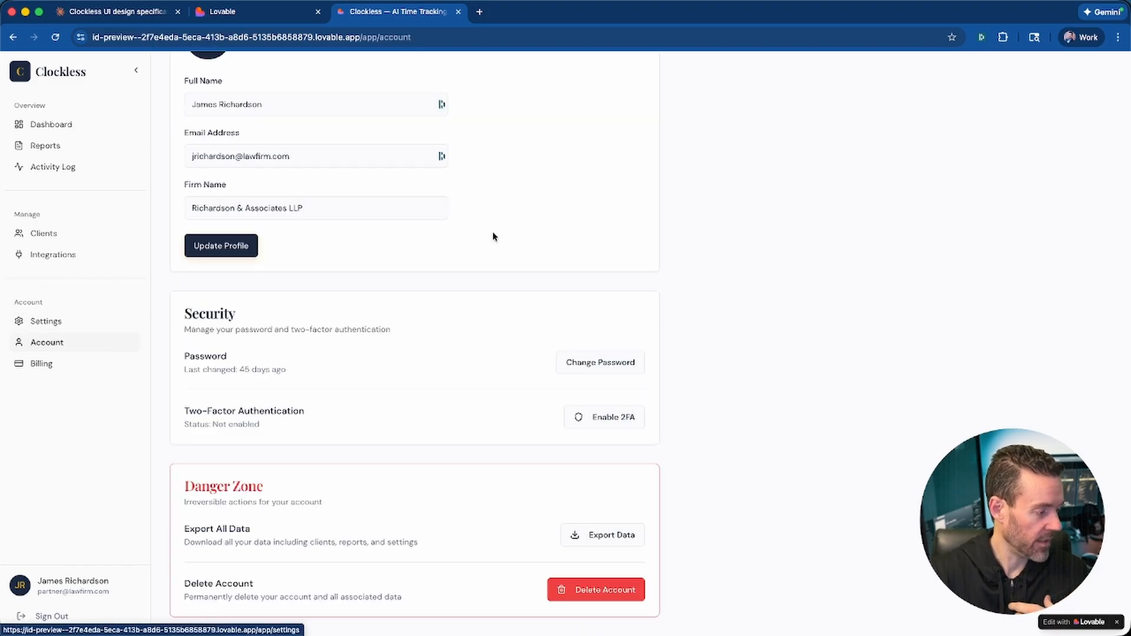
pyautogui.scroll(5, 736, 280)
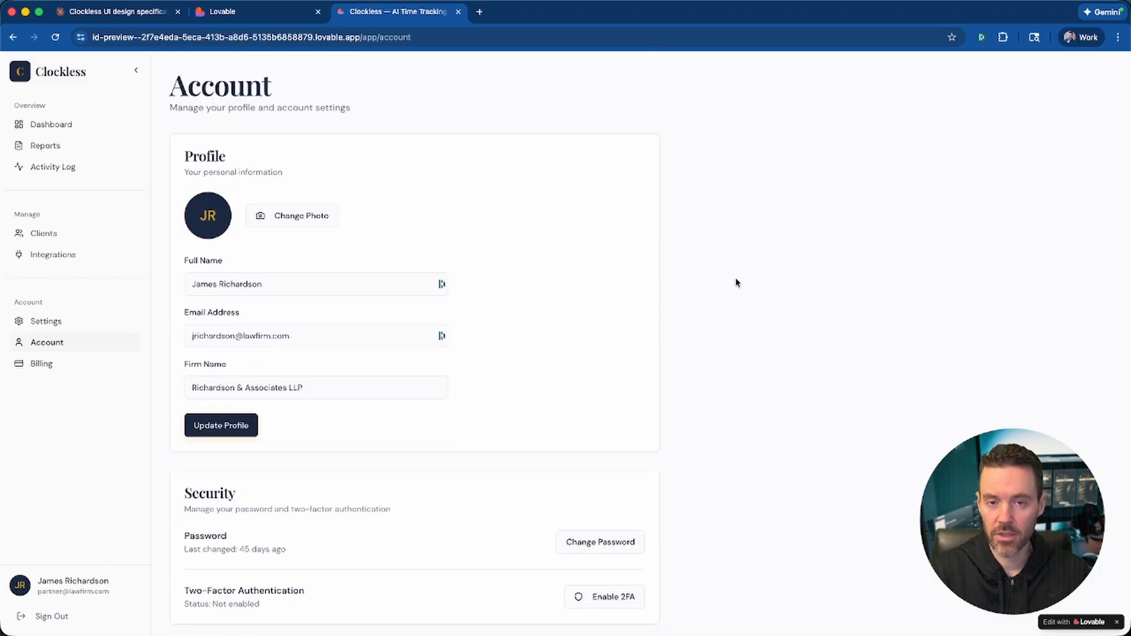
pyautogui.scroll(-3, 736, 282)
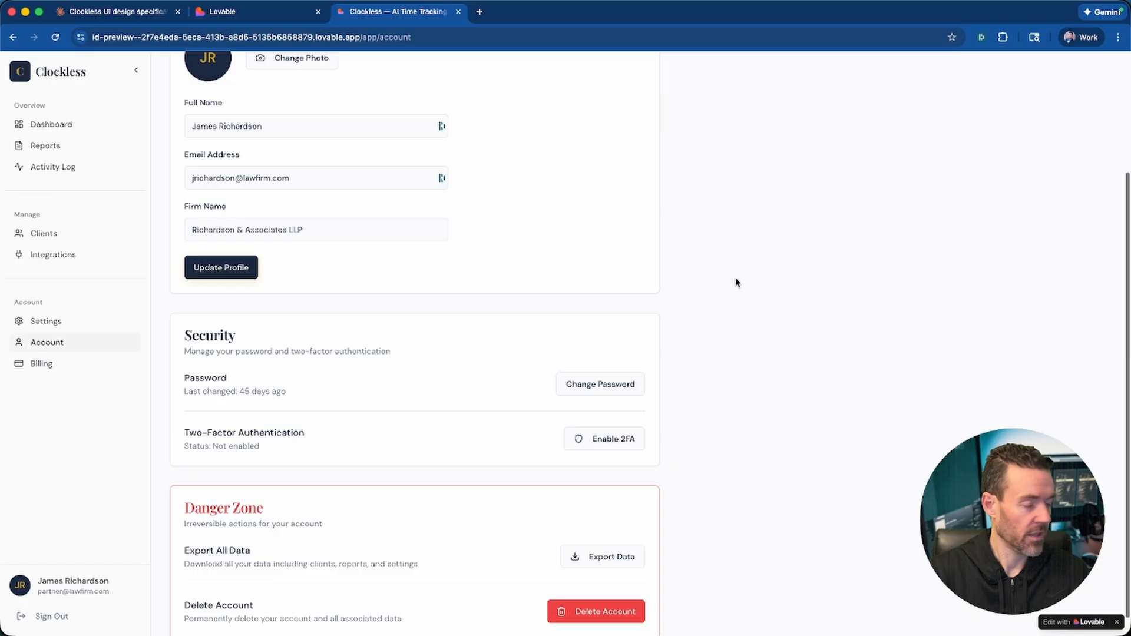
pyautogui.scroll(-1, 736, 283)
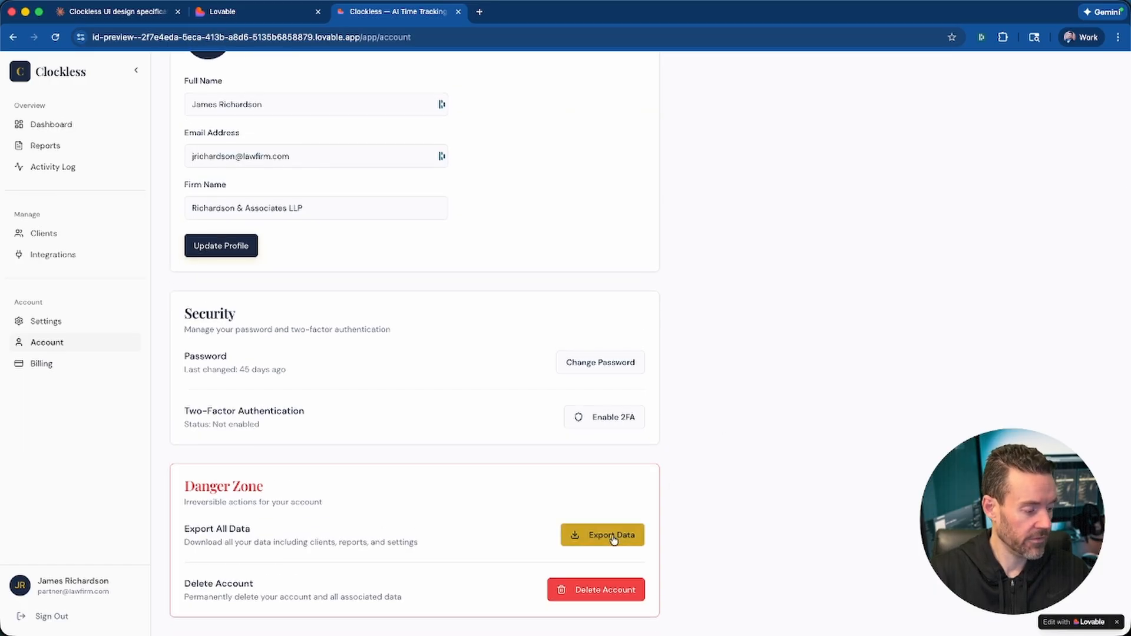
pyautogui.scroll(4, 480, 285)
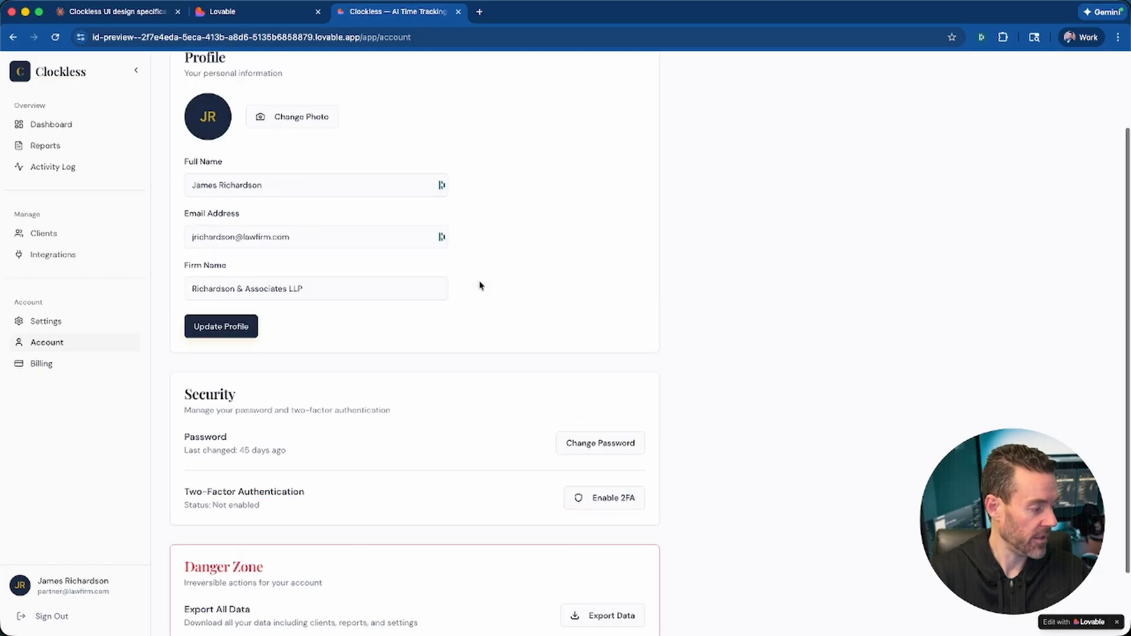
# Review the Billing page from current plan to subscription management, and test collapsing and expanding the navigation sidebar.
pyautogui.click(47, 364)
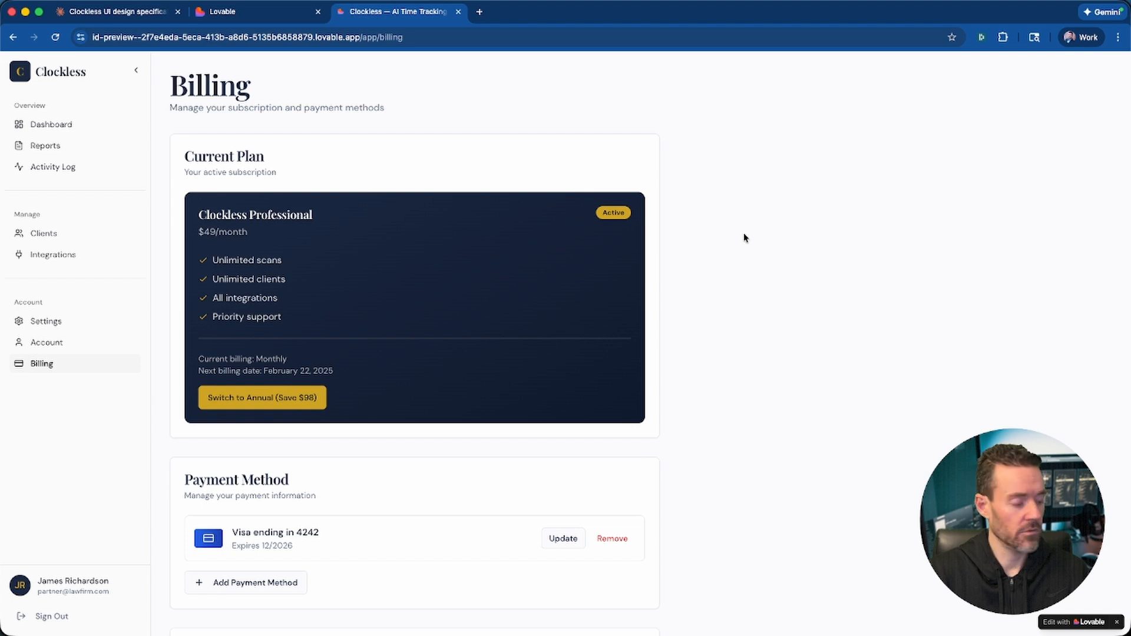
pyautogui.scroll(-6, 745, 238)
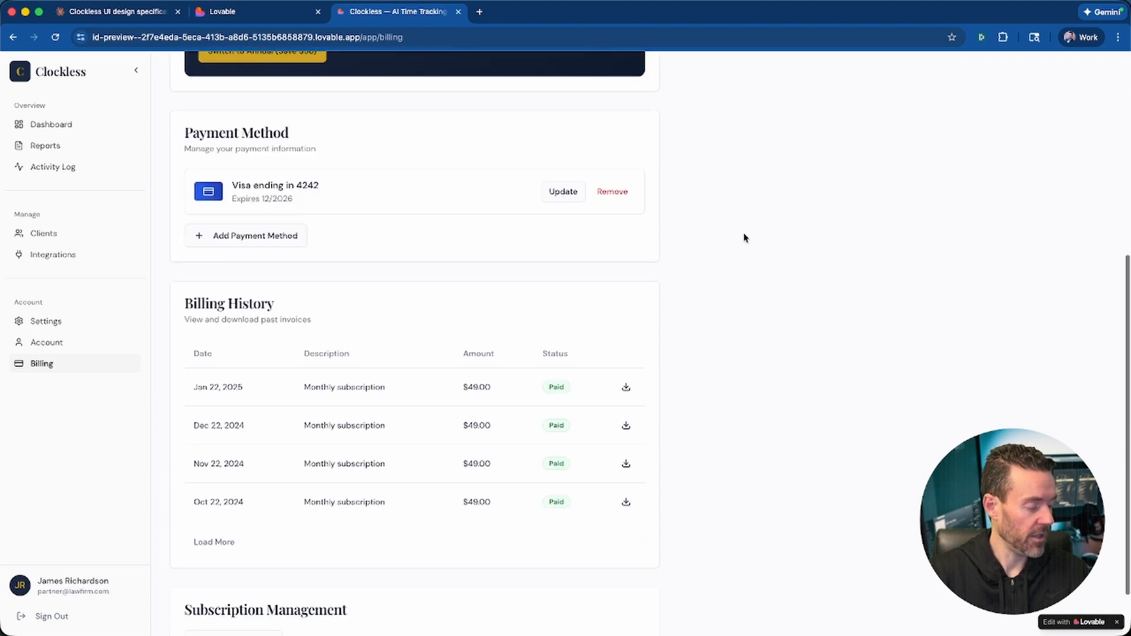
pyautogui.scroll(-2, 744, 237)
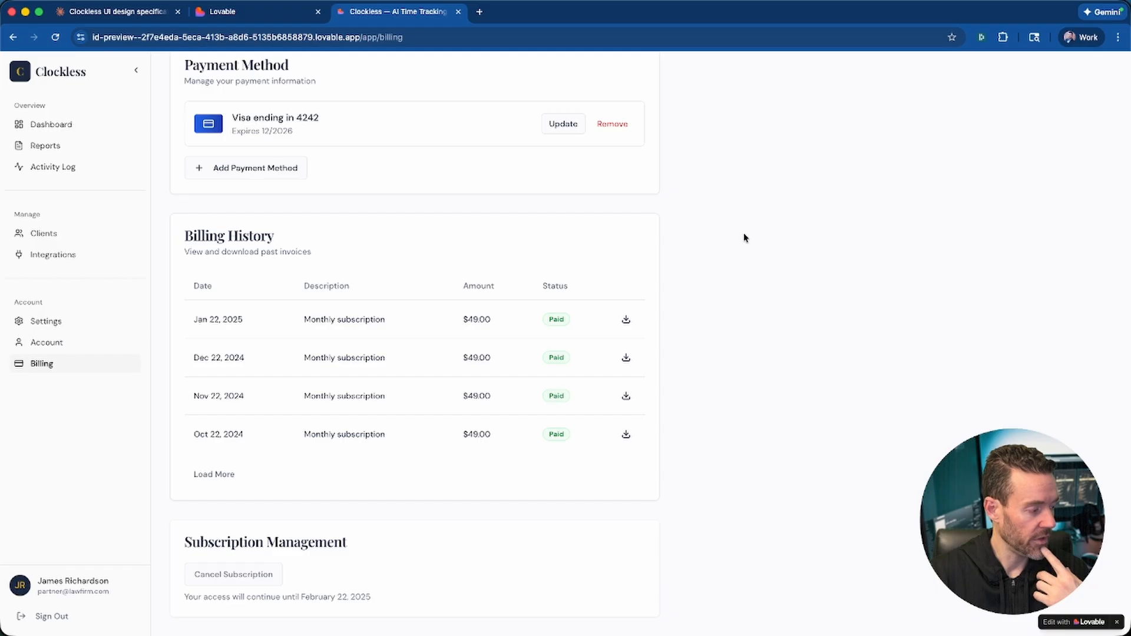
pyautogui.scroll(8, 744, 238)
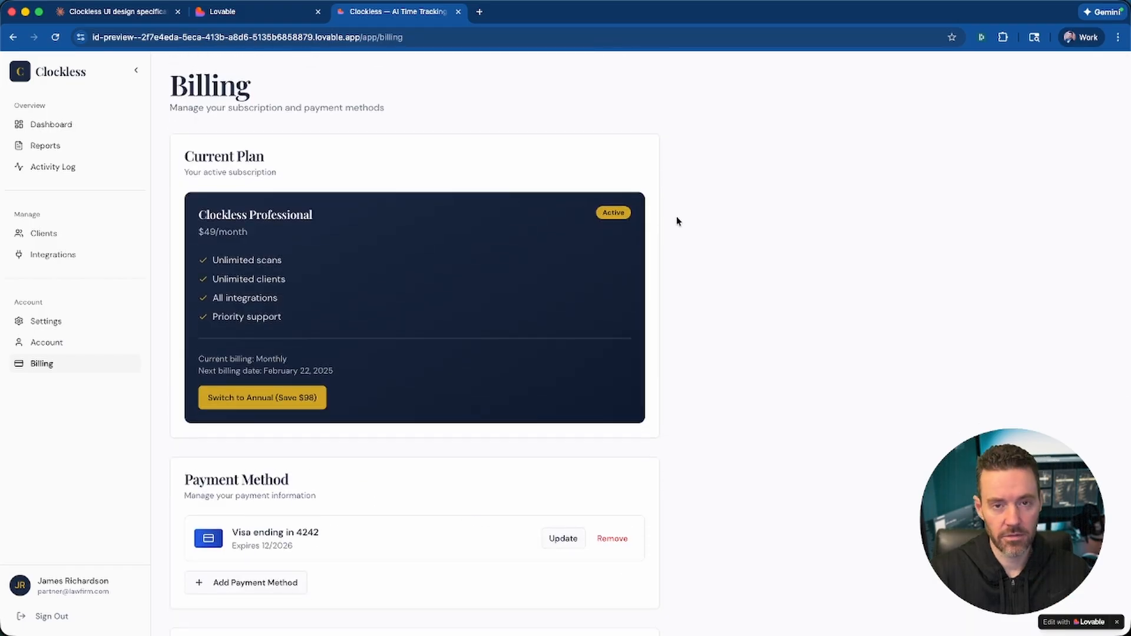
pyautogui.click(136, 71)
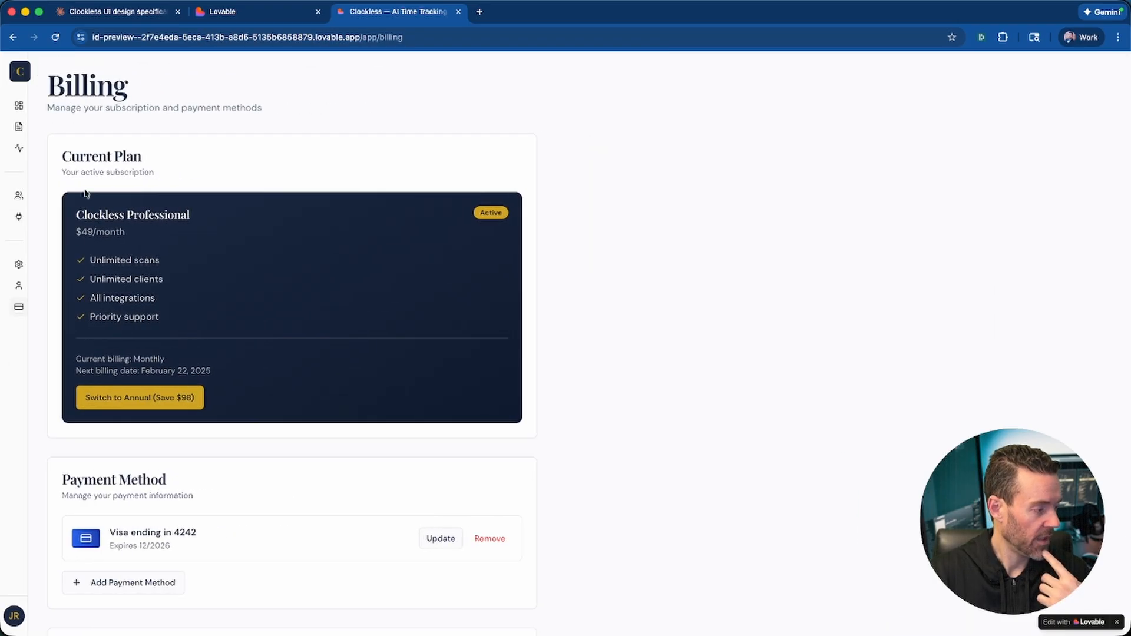
pyautogui.click(20, 72)
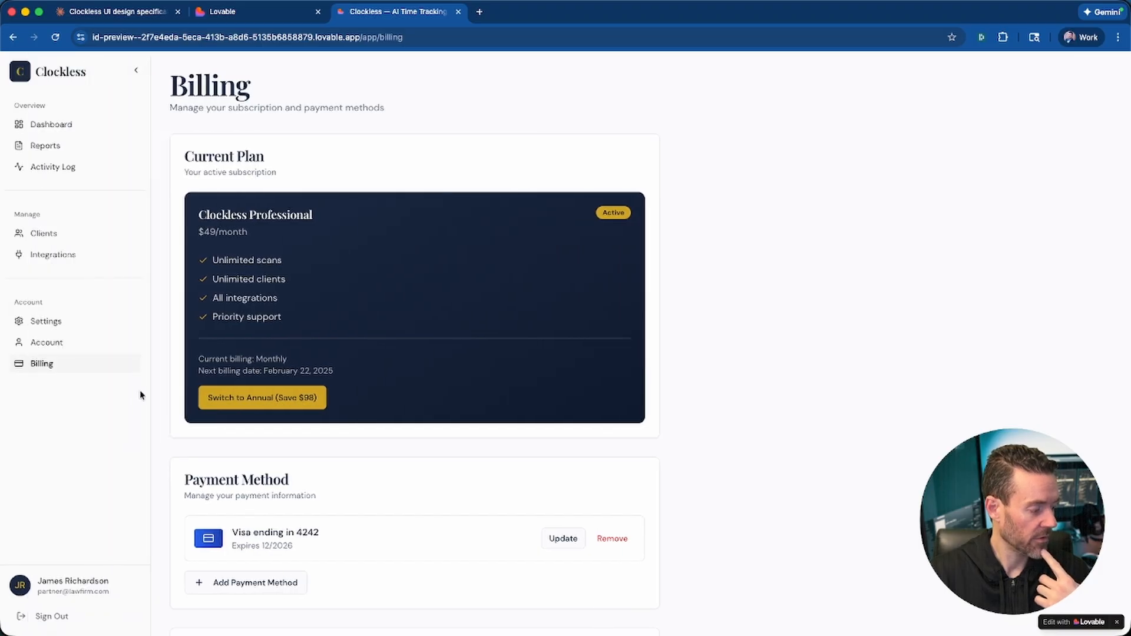
# Return to the Dashboard and test the Manage Integrations link in the System Status card.
pyautogui.click(77, 130)
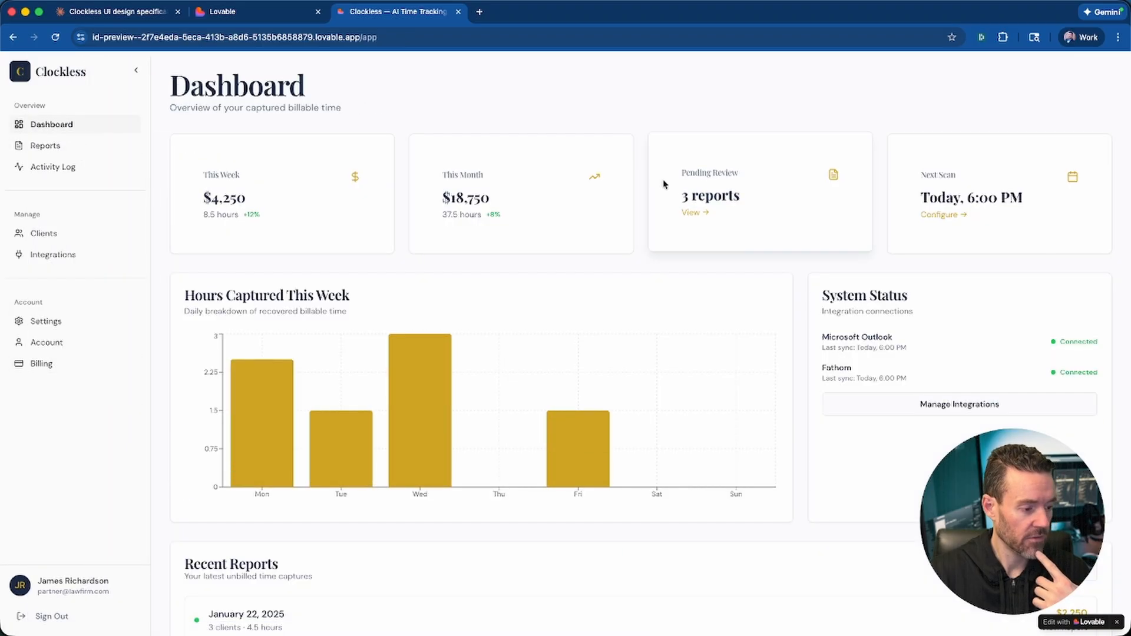
pyautogui.scroll(-5, 841, 459)
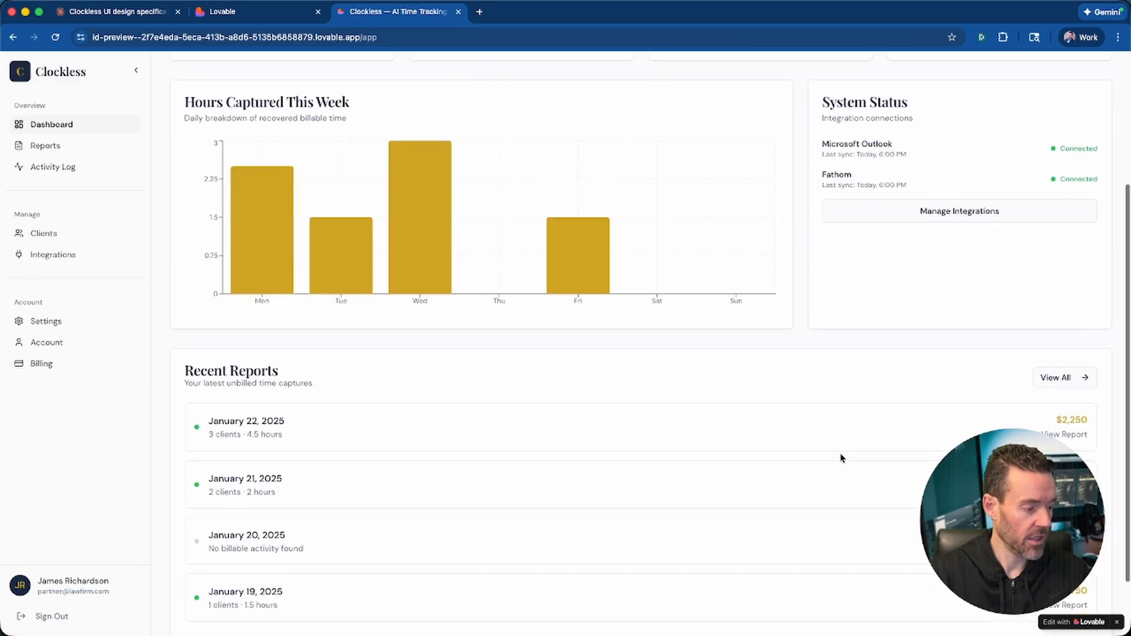
pyautogui.scroll(2, 840, 458)
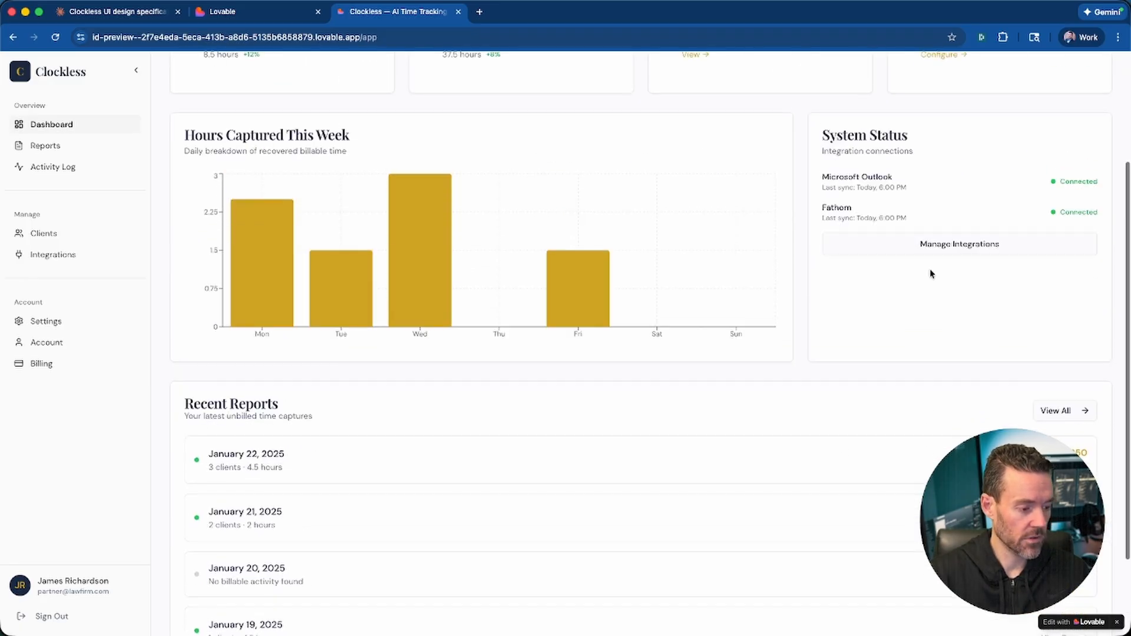
pyautogui.click(943, 251)
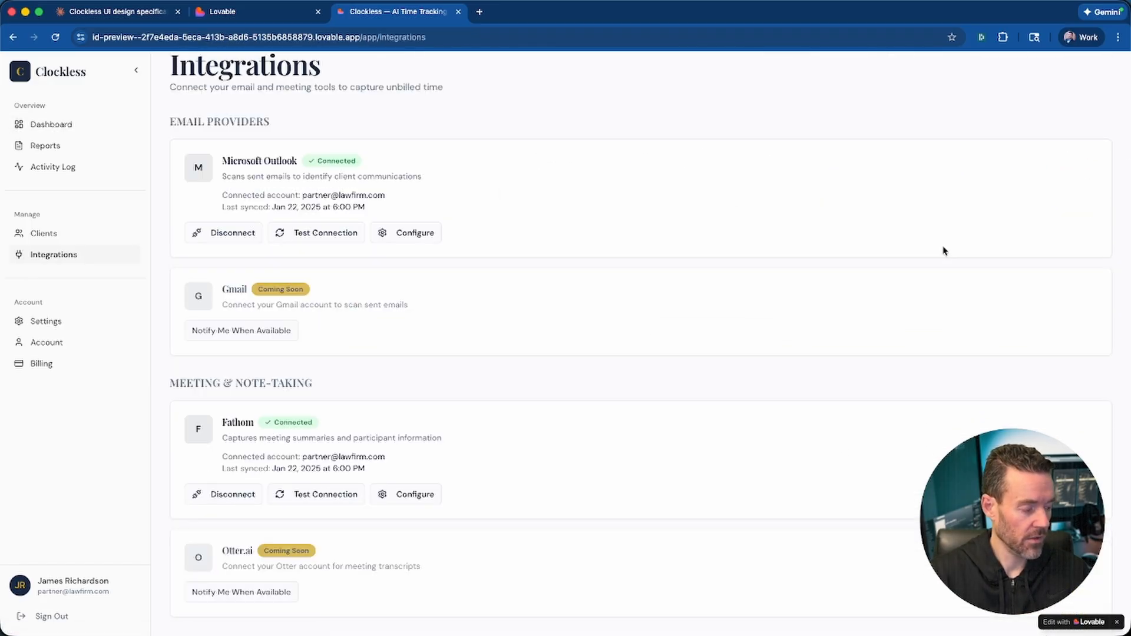
# Go back to the Dashboard and follow the January 22, 2025 entry's link in Recent Reports.
pyautogui.click(47, 125)
pyautogui.scroll(-4, 542, 257)
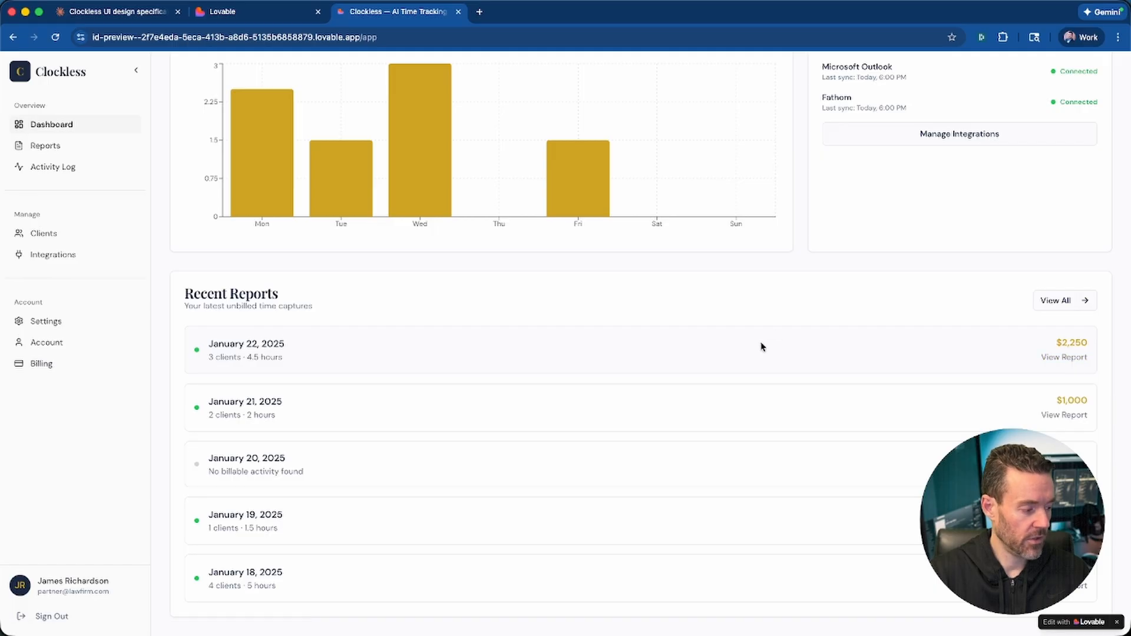
pyautogui.click(1065, 359)
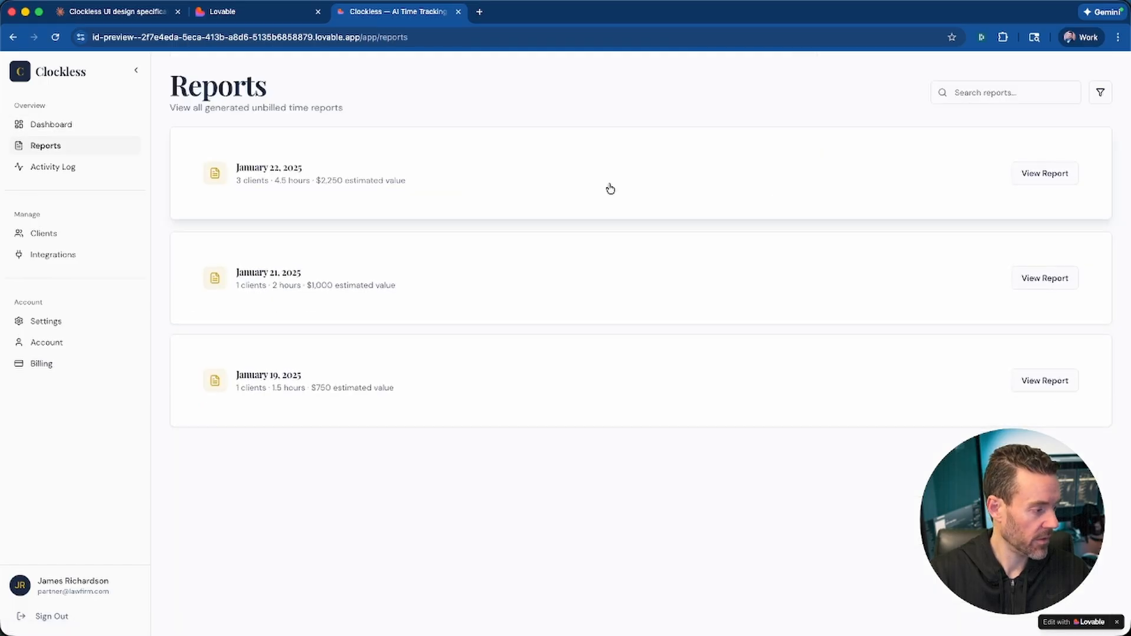
# Open the January 22, 2025 unbilled time report, examine its client activities, totals and review options, and close it.
pyautogui.click(1047, 175)
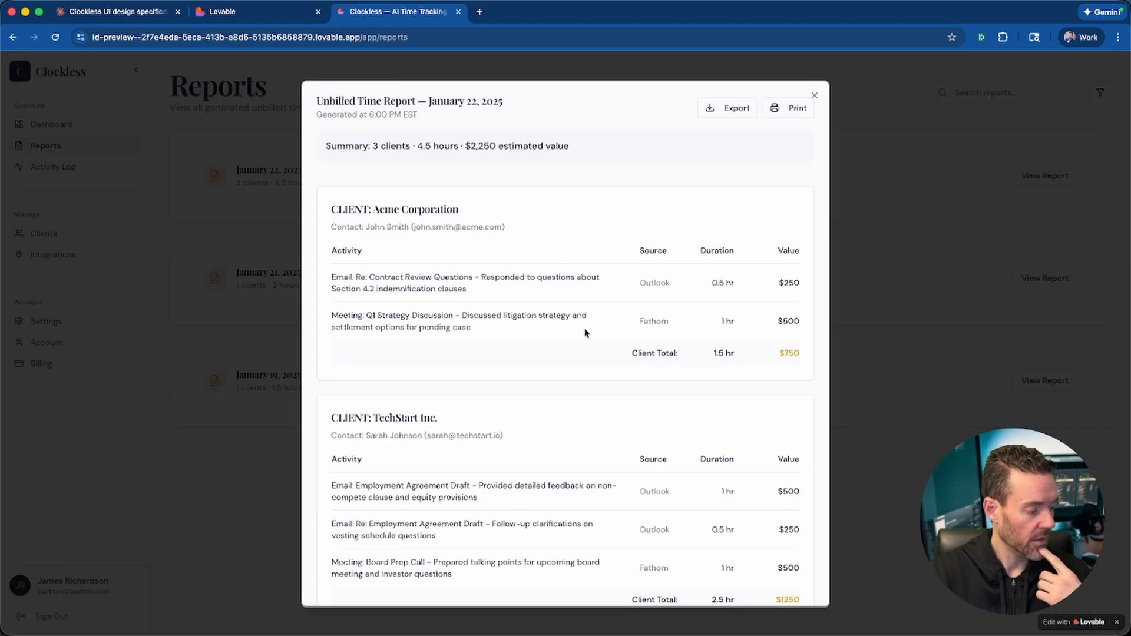
pyautogui.scroll(-5, 585, 334)
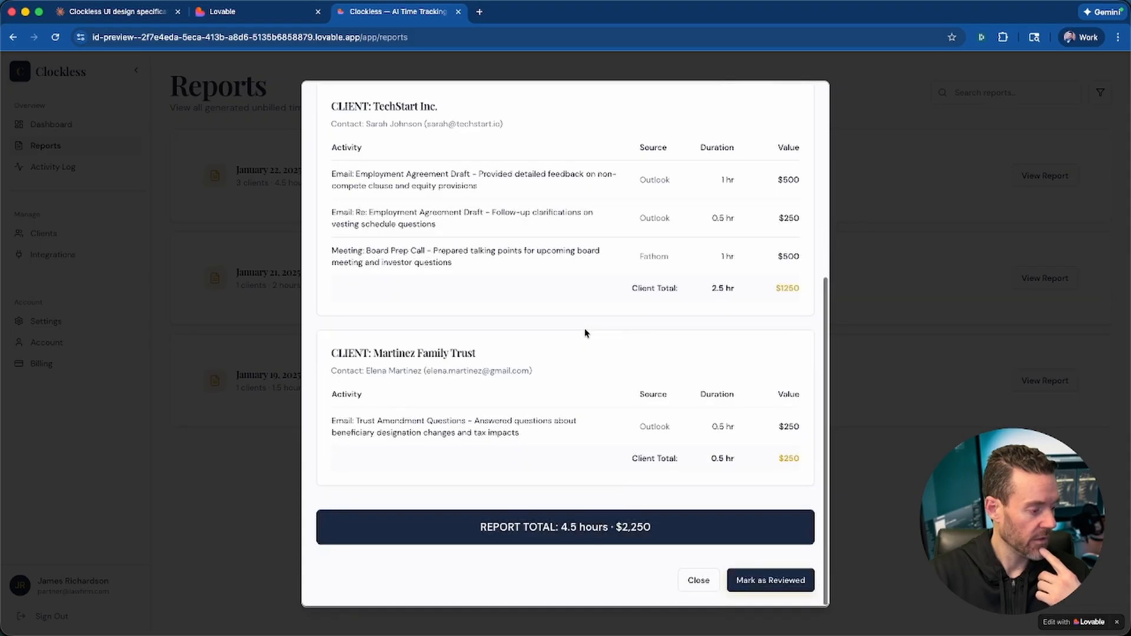
pyautogui.scroll(5, 585, 334)
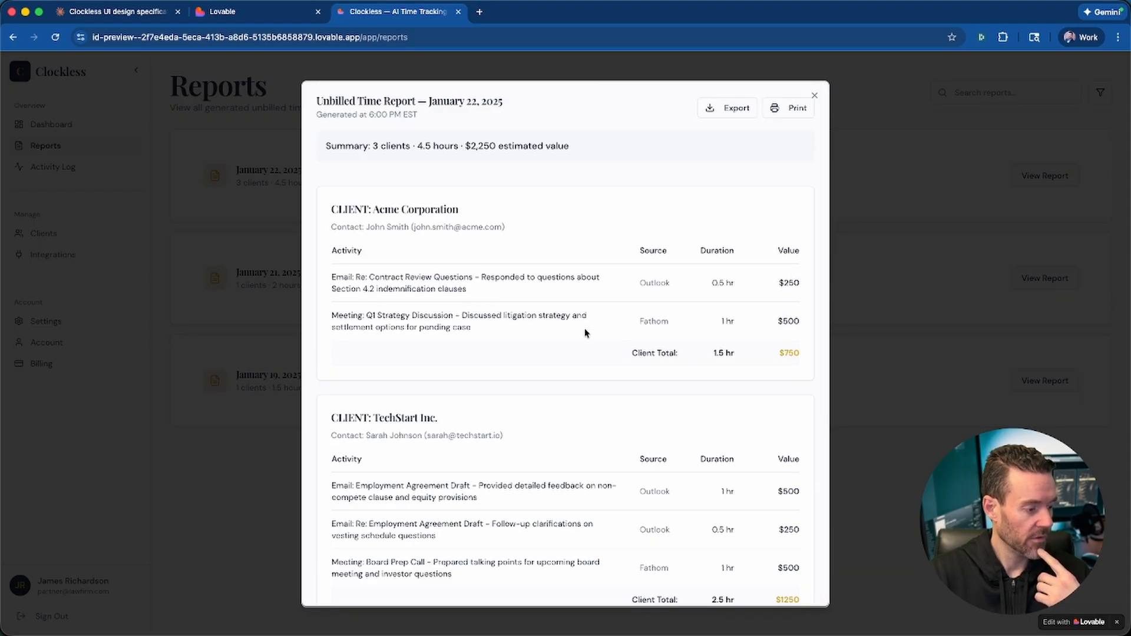
pyautogui.scroll(-1, 585, 334)
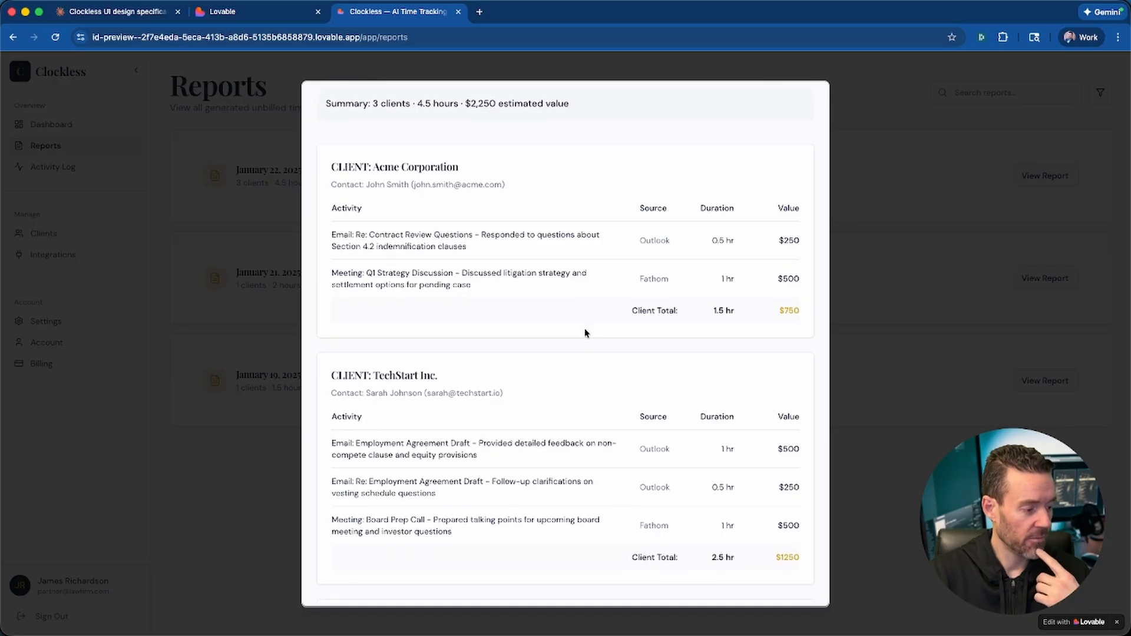
pyautogui.scroll(-5, 585, 333)
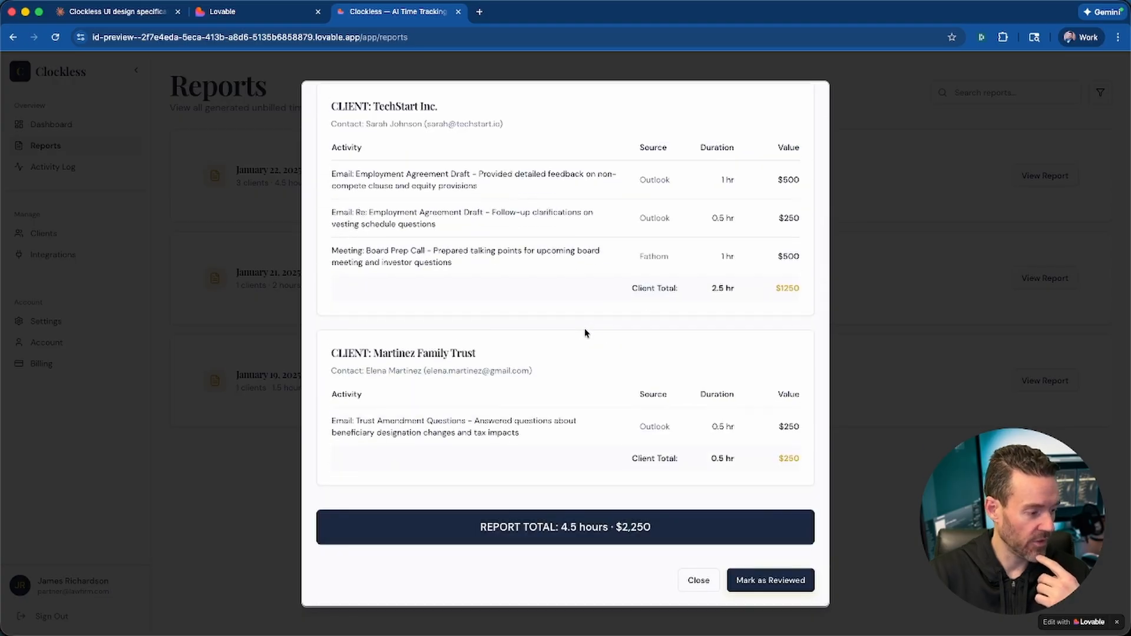
pyautogui.scroll(5, 585, 334)
pyautogui.scroll(-6, 585, 333)
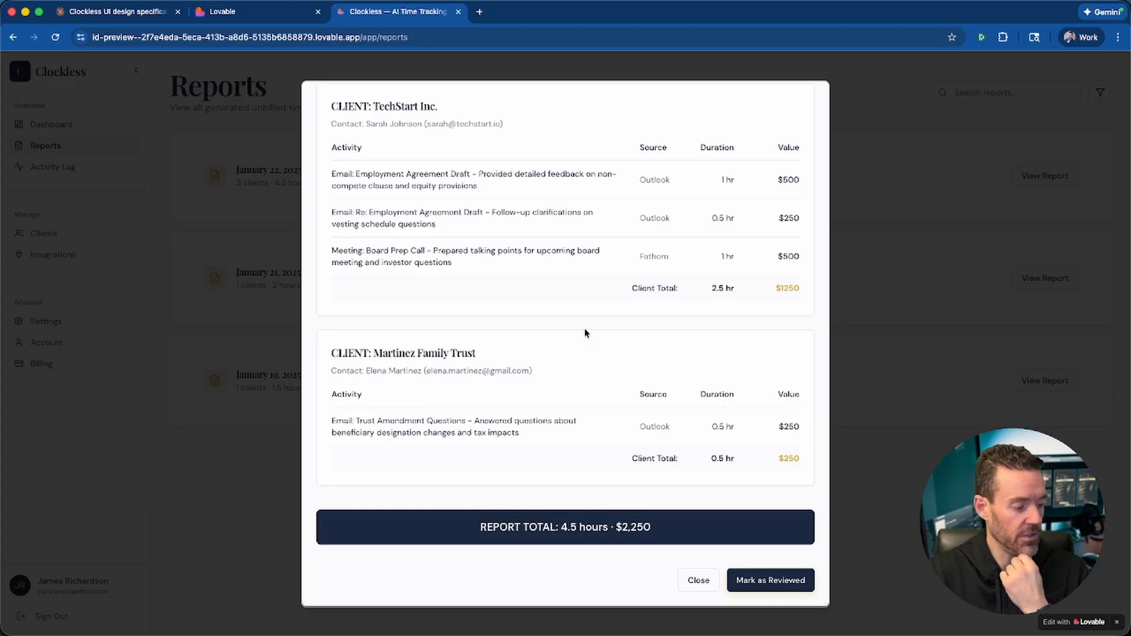
pyautogui.scroll(6, 585, 333)
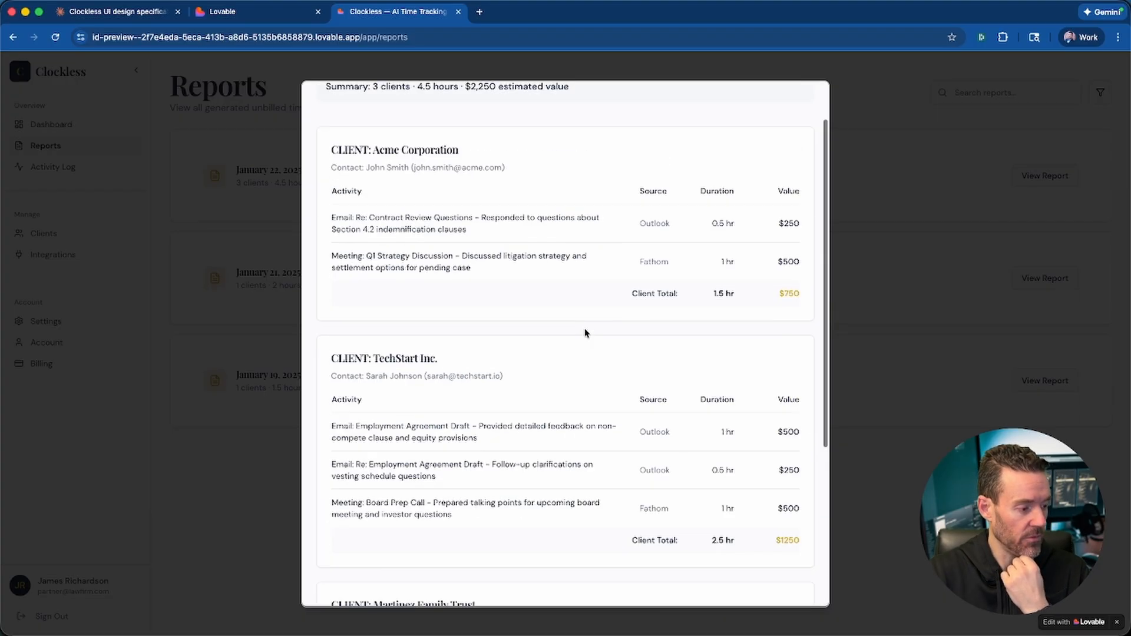
pyautogui.scroll(-6, 799, 215)
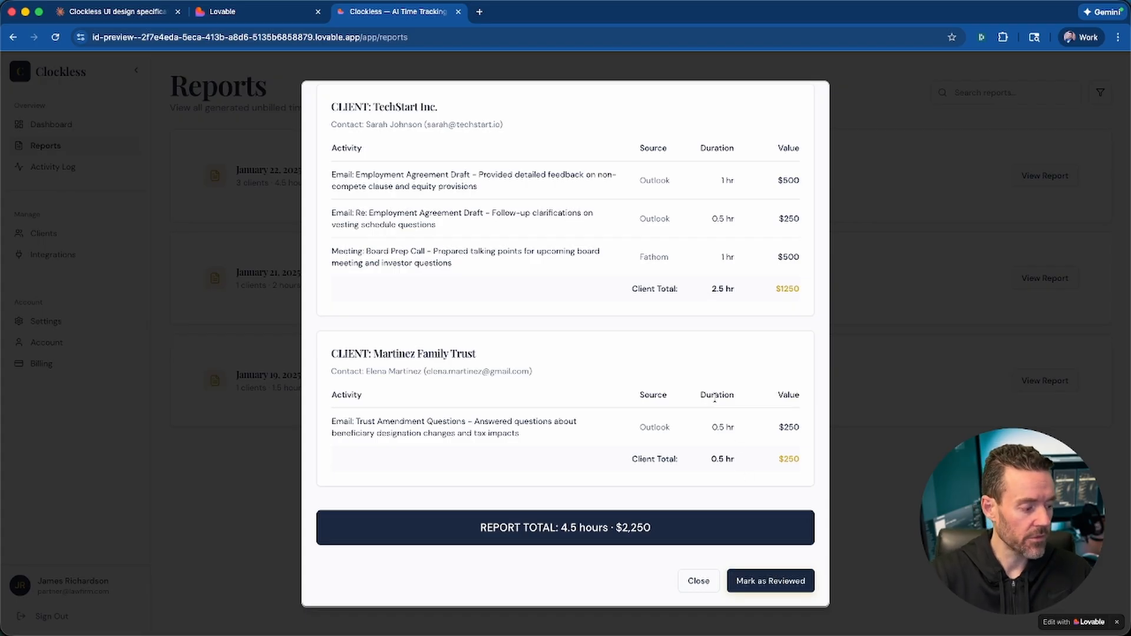
pyautogui.scroll(10, 715, 398)
pyautogui.scroll(-10, 805, 199)
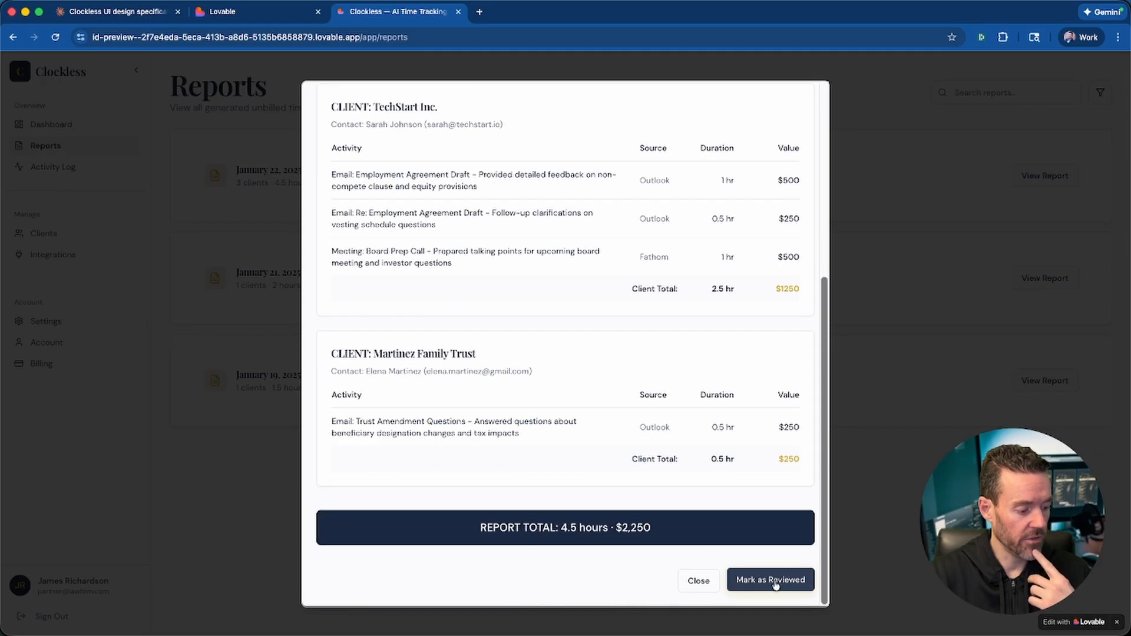
pyautogui.scroll(6, 746, 256)
pyautogui.click(817, 97)
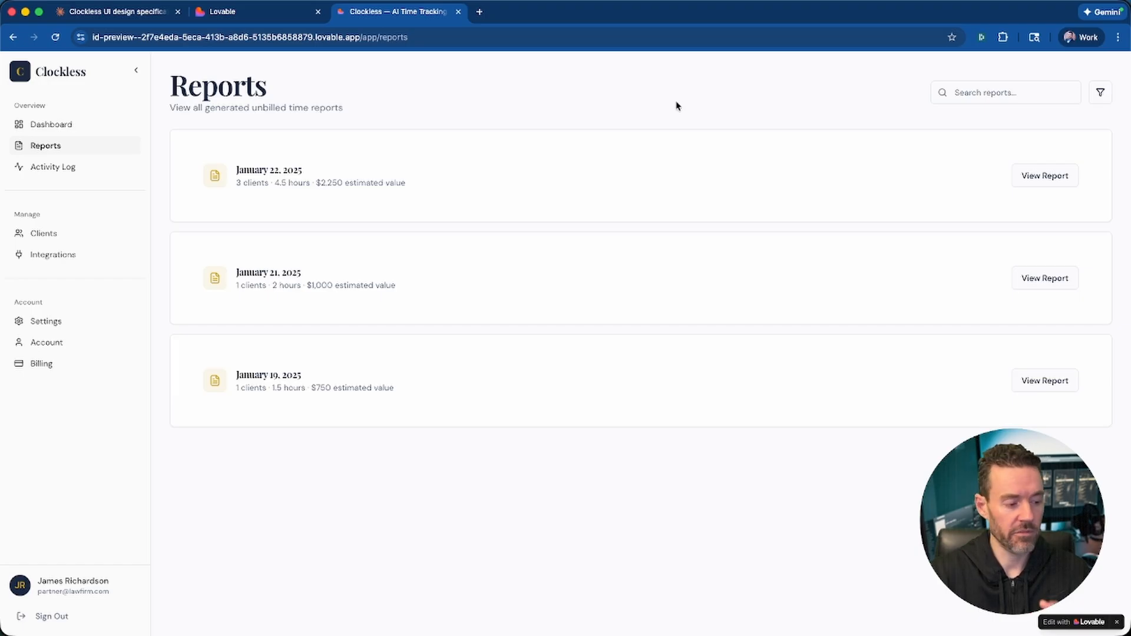
# Reopen the January 22, 2025 report, look over it once more from beginning to end, and close it.
pyautogui.click(1045, 175)
pyautogui.scroll(-8, 688, 473)
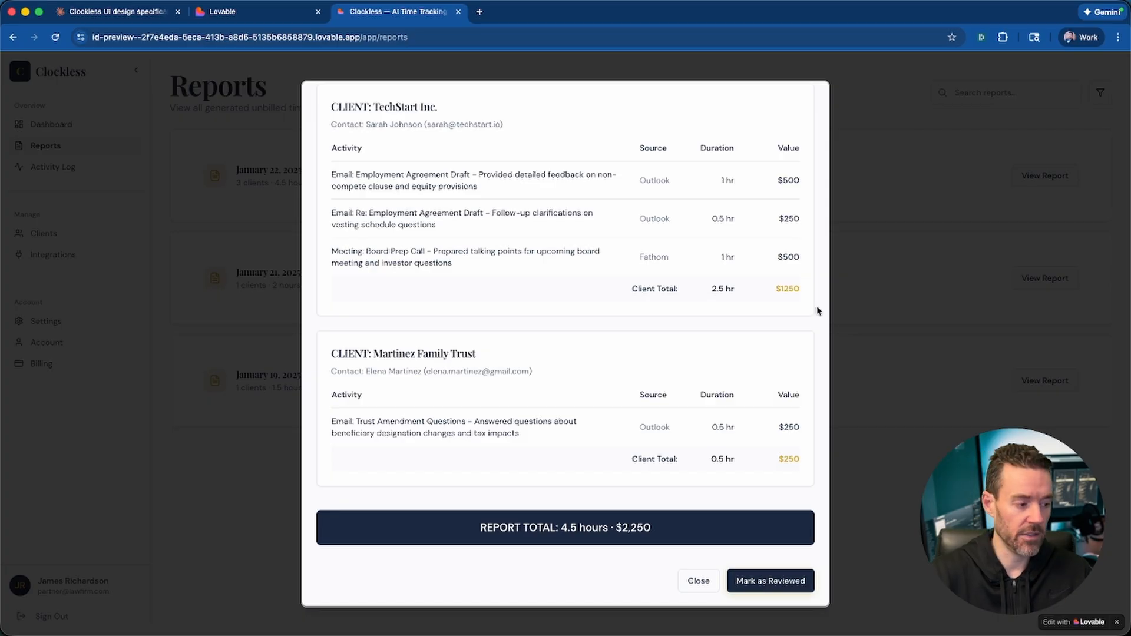
pyautogui.scroll(10, 800, 159)
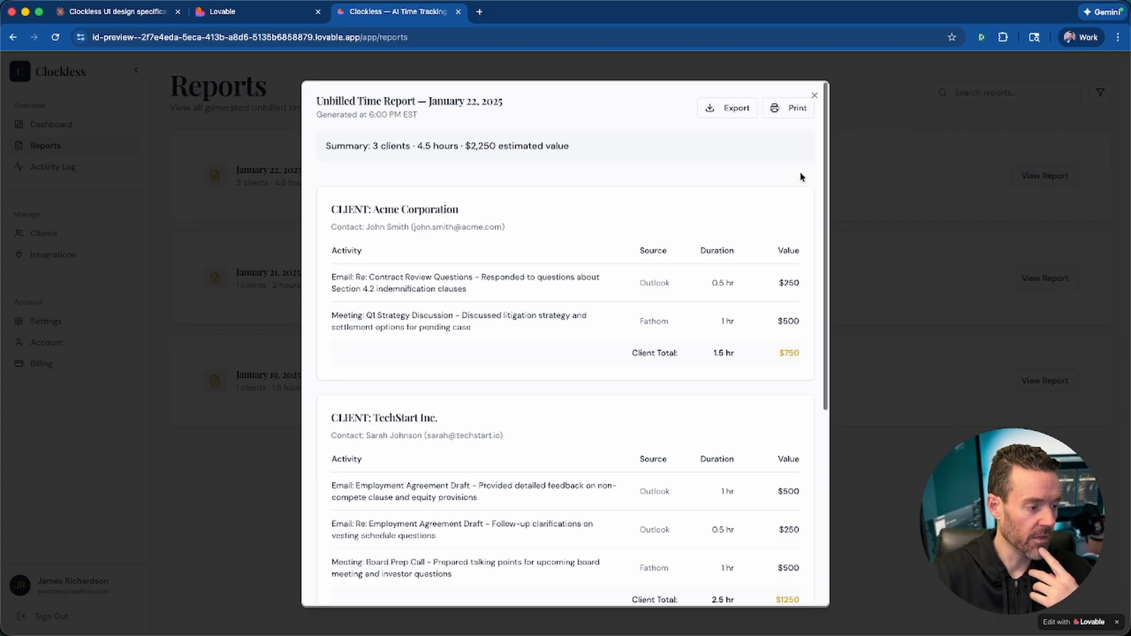
pyautogui.click(816, 96)
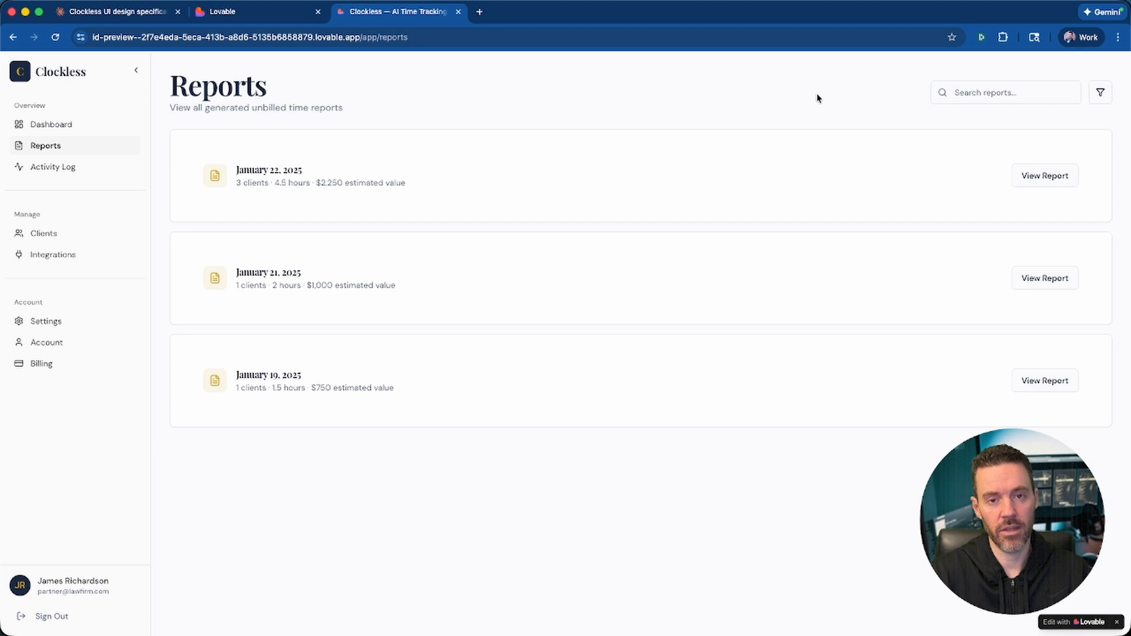